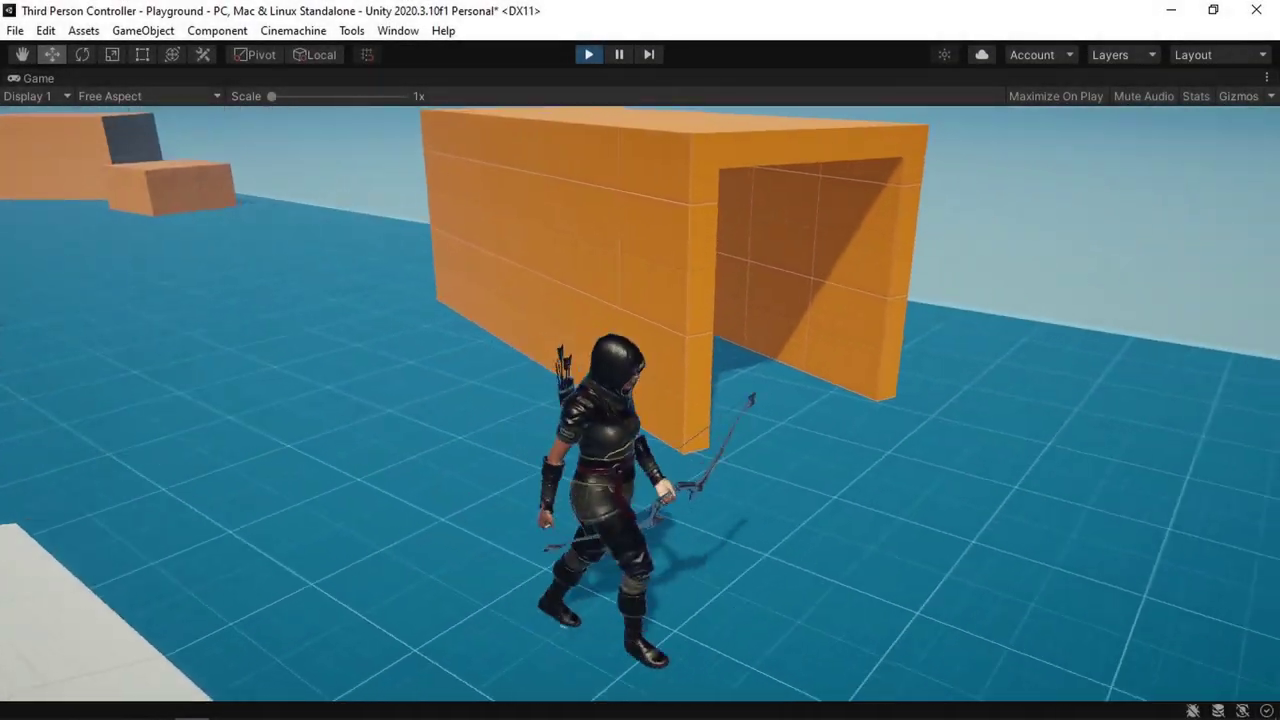
Walk the character toward the playground stairs in Play mode
{"action": "key", "text": "w"}
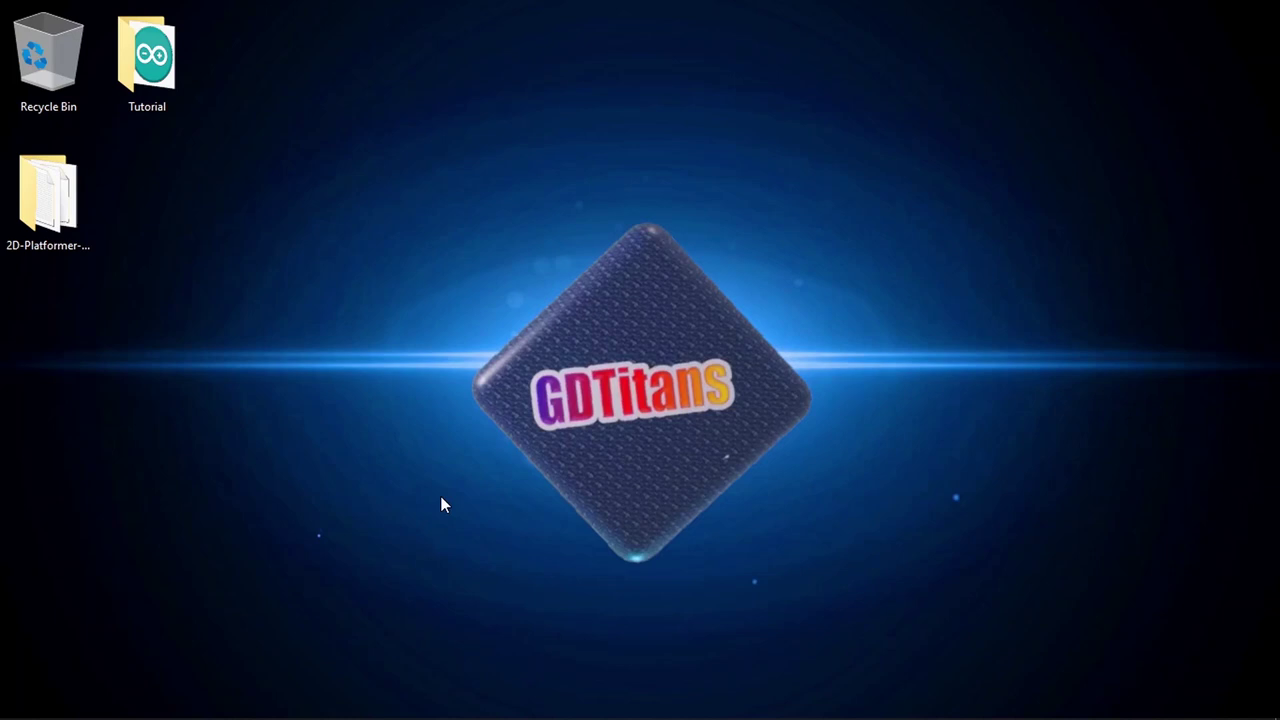
Start a Unity 2020.3.10f1 project named 'Third Person Controller' located on the Desktop
{"action": "mouse_move", "coordinate": [110, 716]}
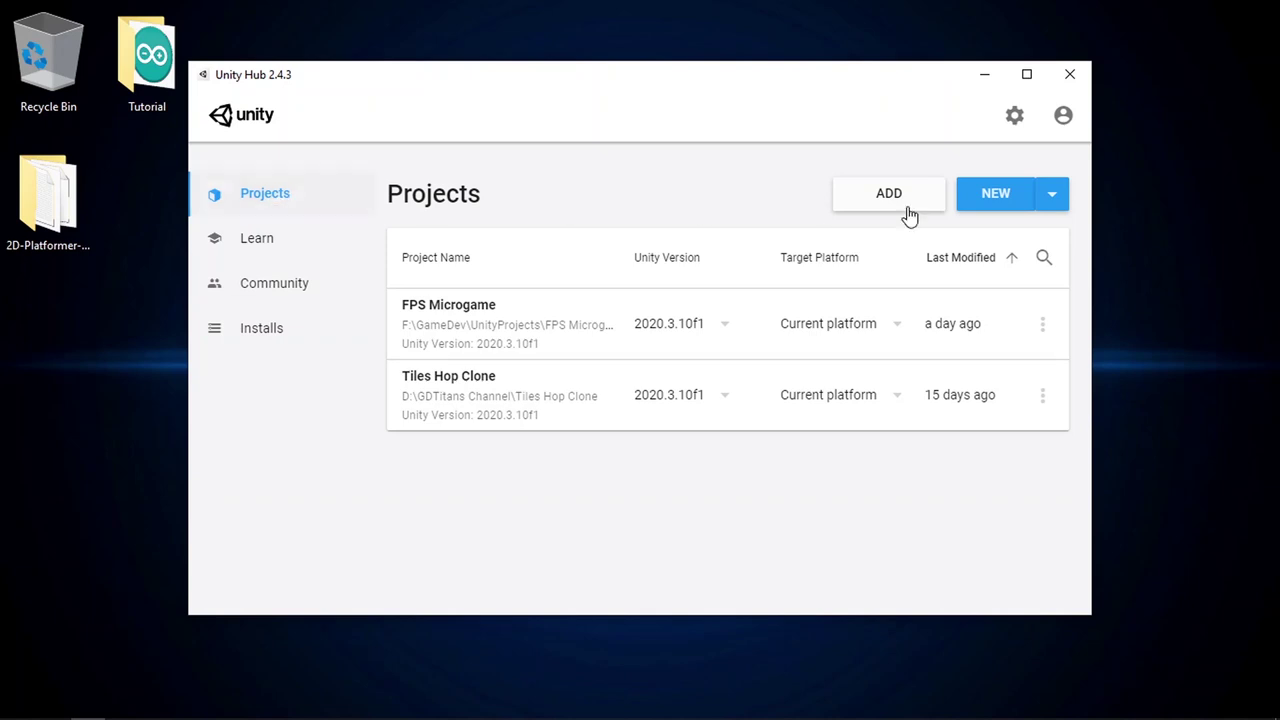
{"action": "left_click", "coordinate": [1048, 200]}
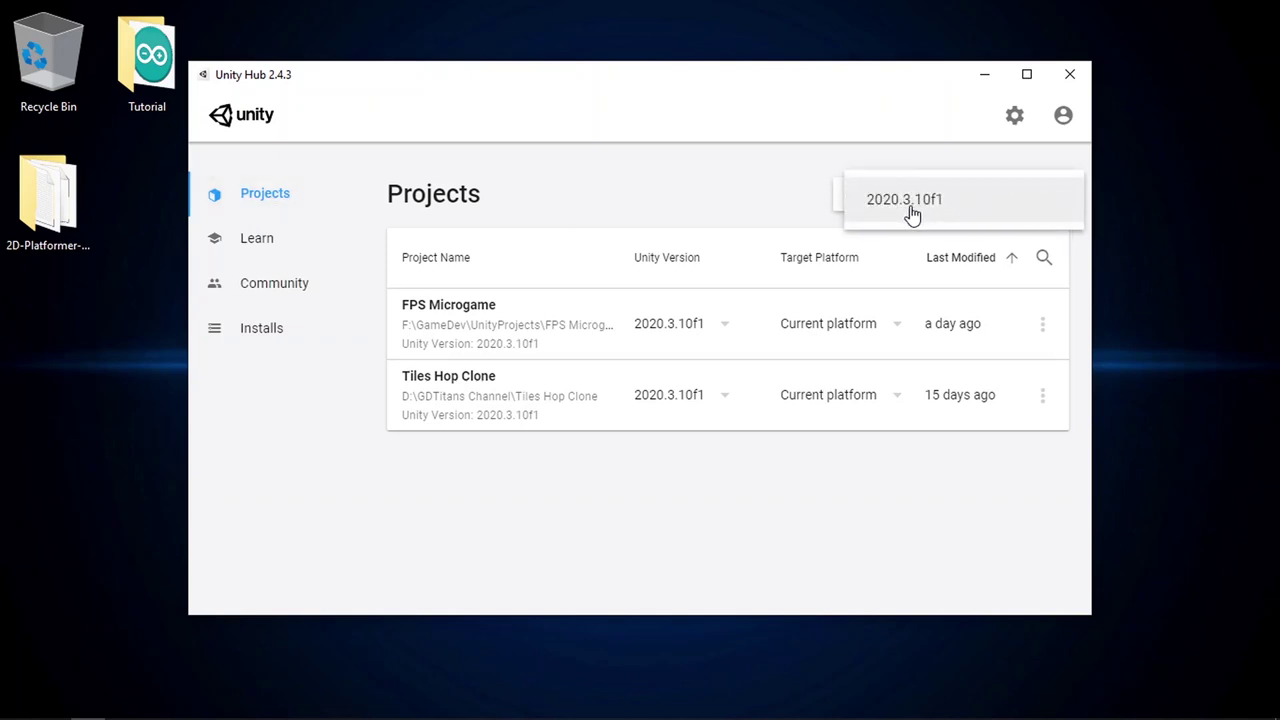
{"action": "left_click", "coordinate": [912, 215]}
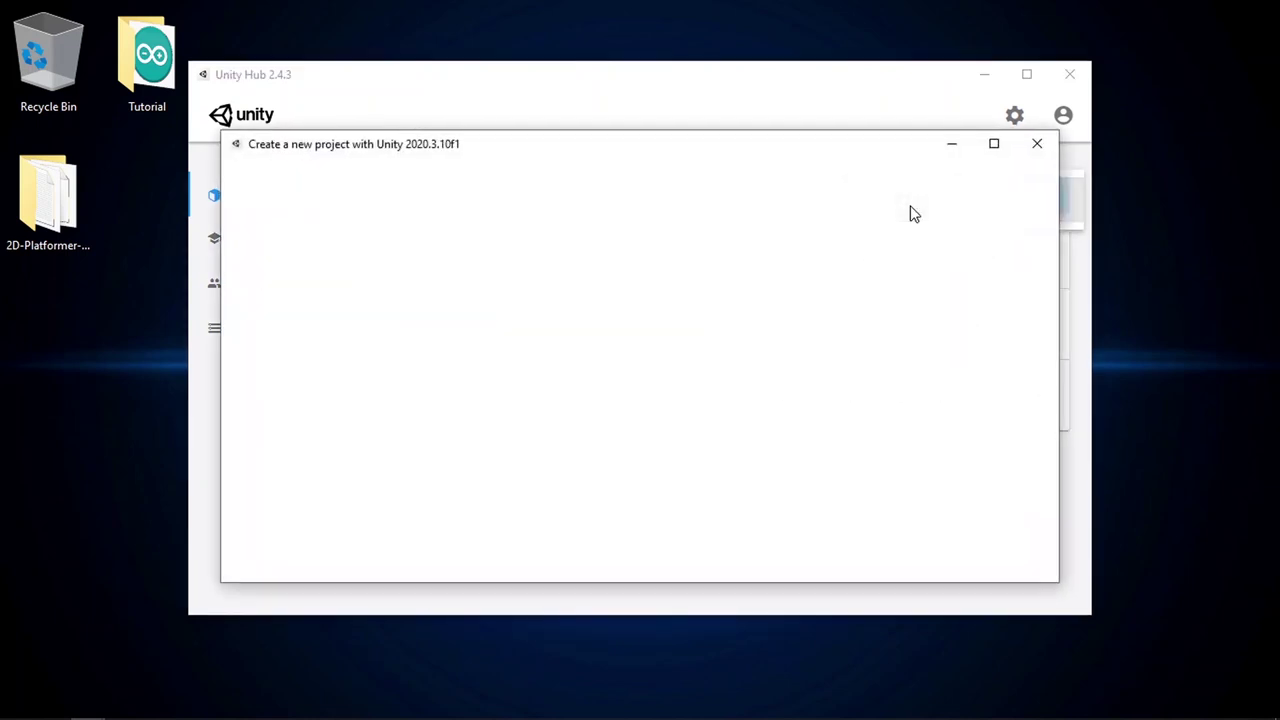
{"action": "left_click_drag", "start_coordinate": [832, 245], "coordinate": [676, 243]}
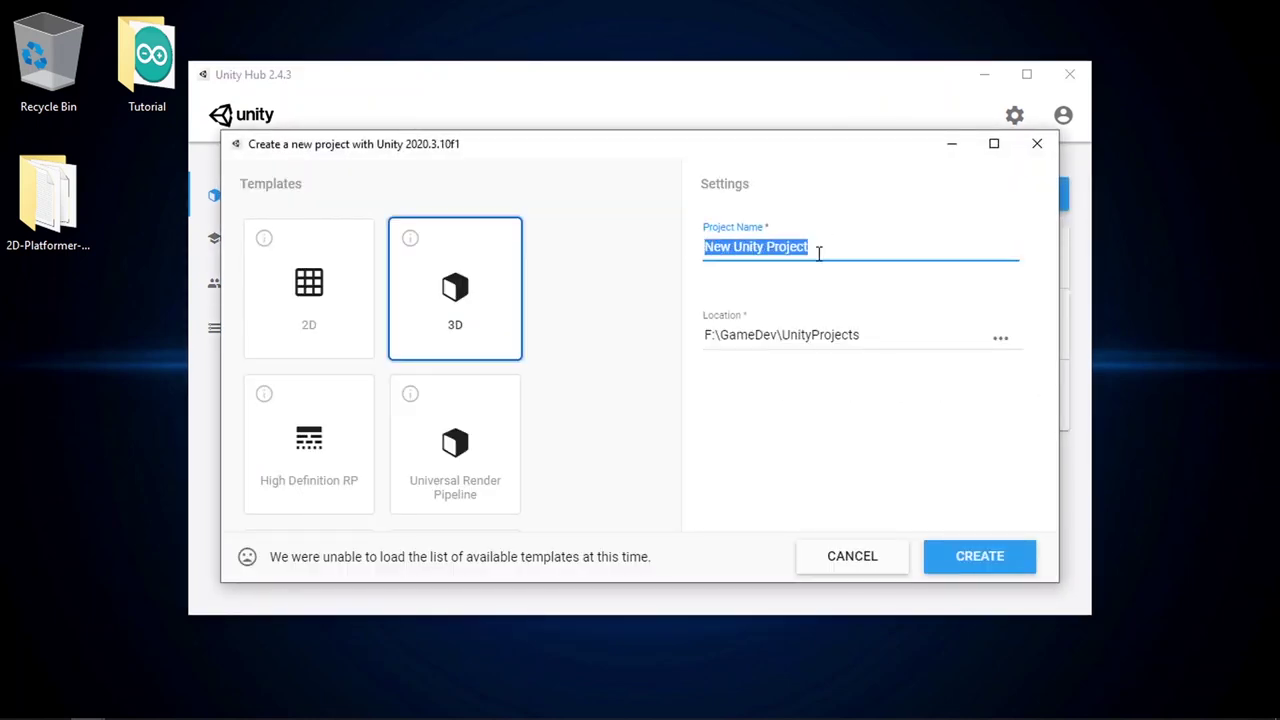
{"action": "type", "text": "Third"}
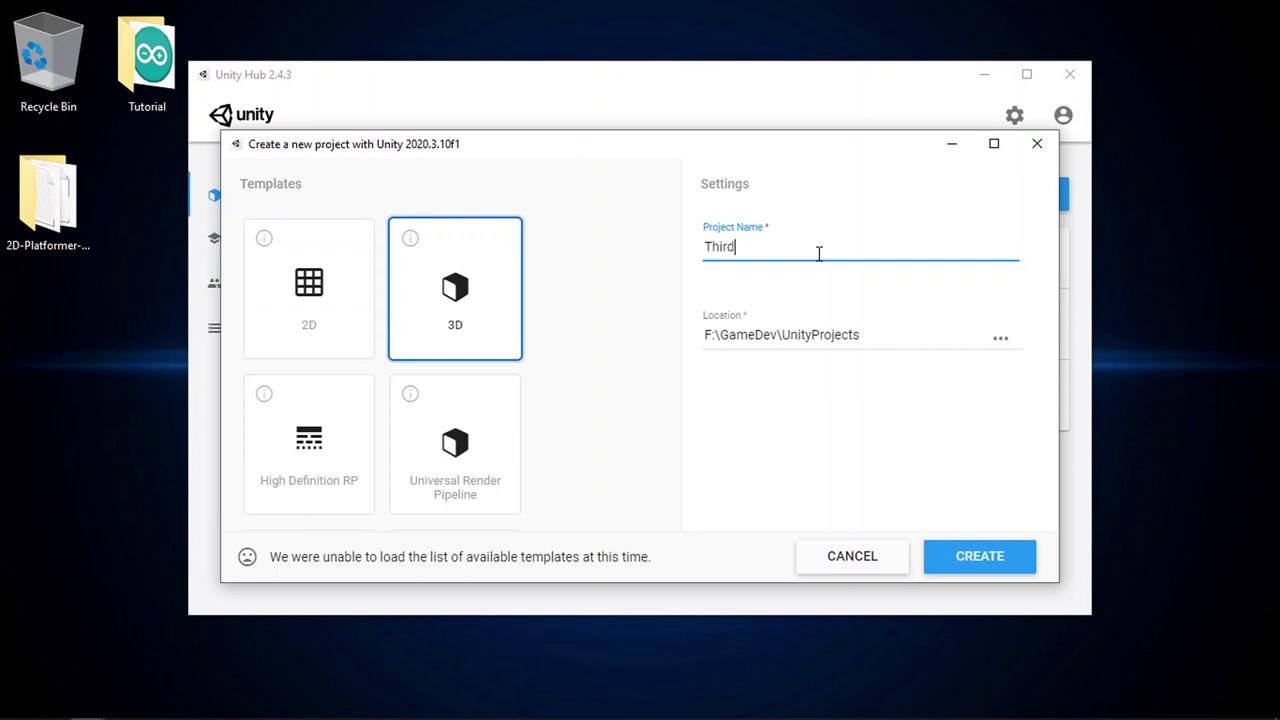
{"action": "type", "text": " Person Controller"}
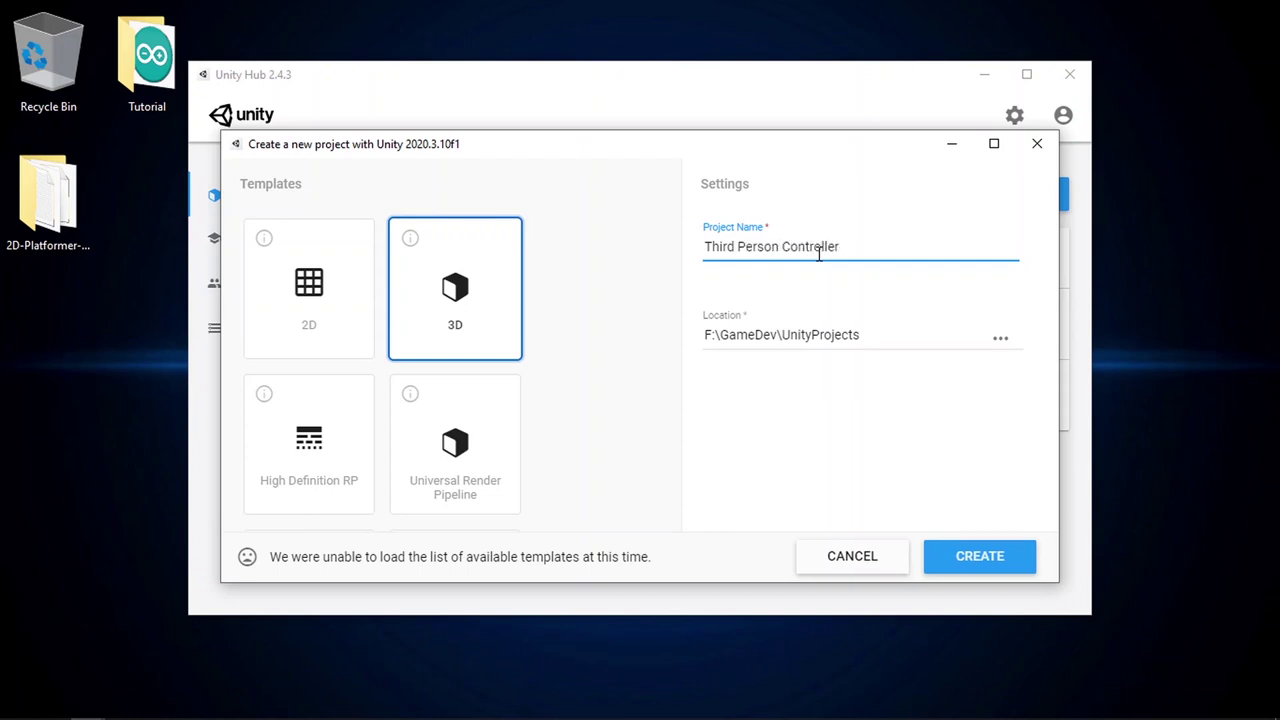
{"action": "left_click", "coordinate": [1000, 339]}
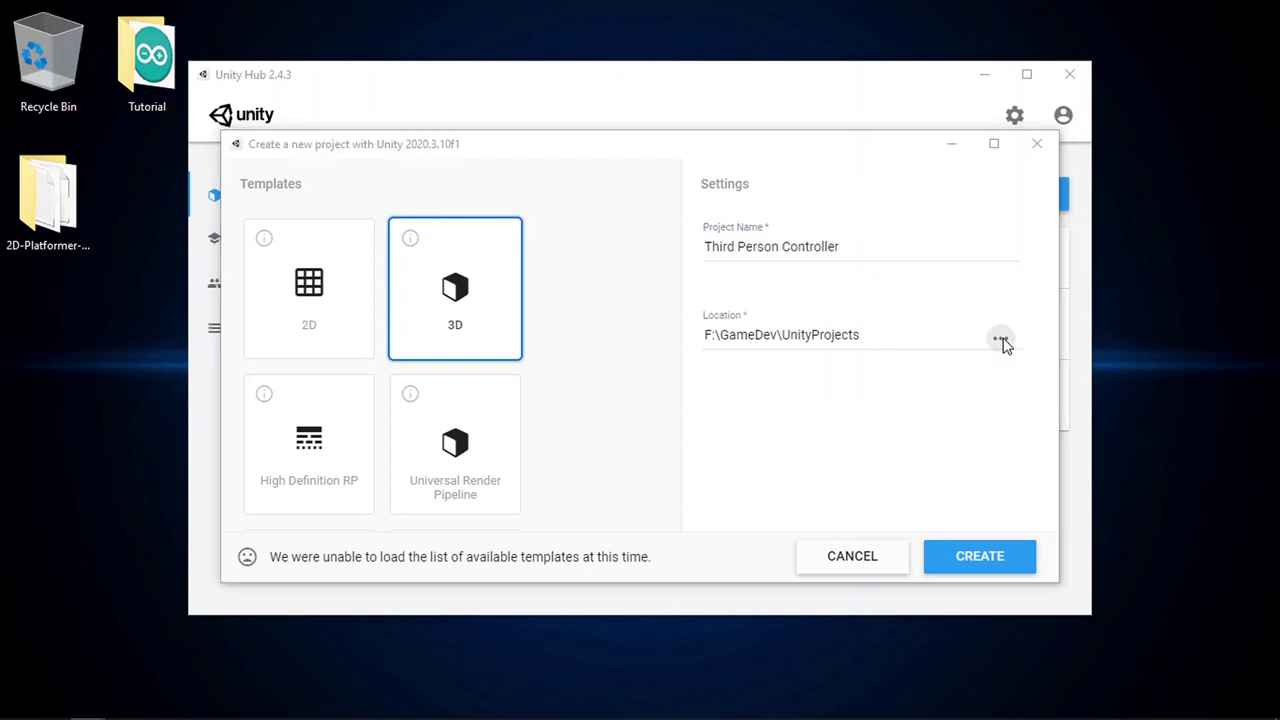
{"action": "left_click", "coordinate": [298, 319]}
{"action": "left_click", "coordinate": [691, 577]}
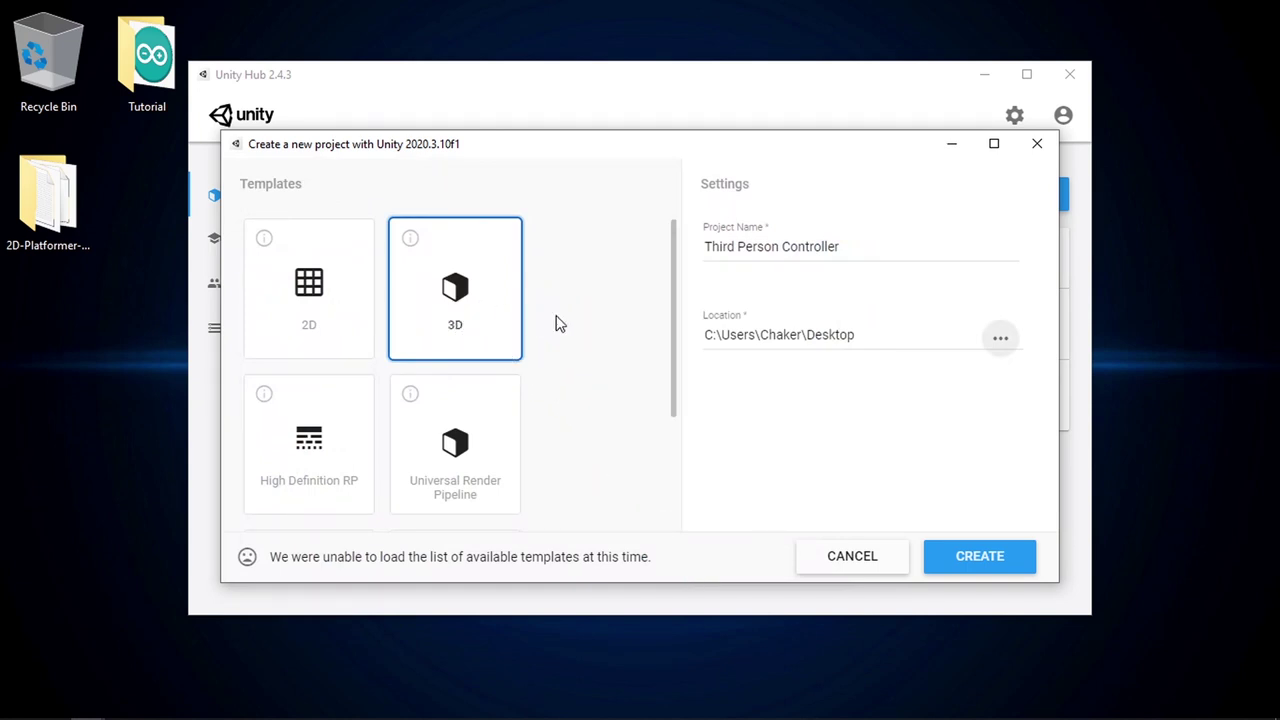
Choose the Universal Render Pipeline template and create the project
{"action": "scroll", "coordinate": [560, 325], "scroll_direction": "down", "scroll_amount": 1}
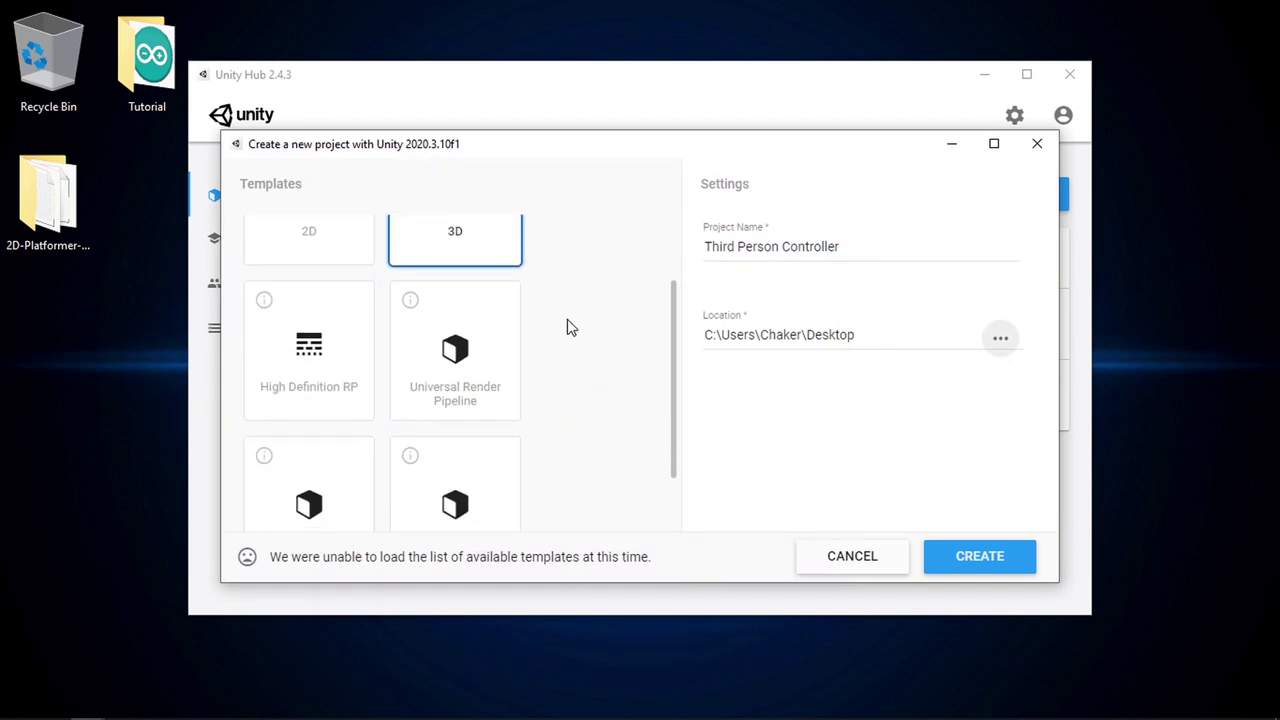
{"action": "left_click", "coordinate": [476, 390]}
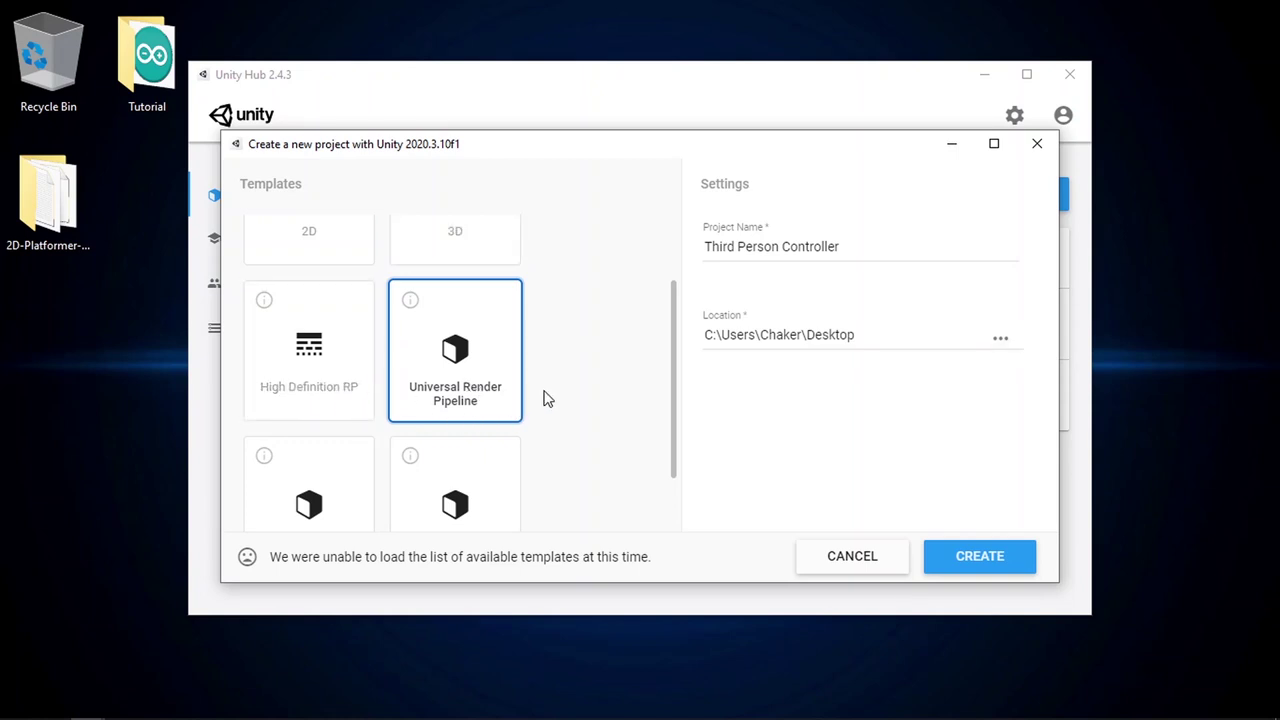
{"action": "scroll", "coordinate": [545, 397], "scroll_direction": "up", "scroll_amount": 1}
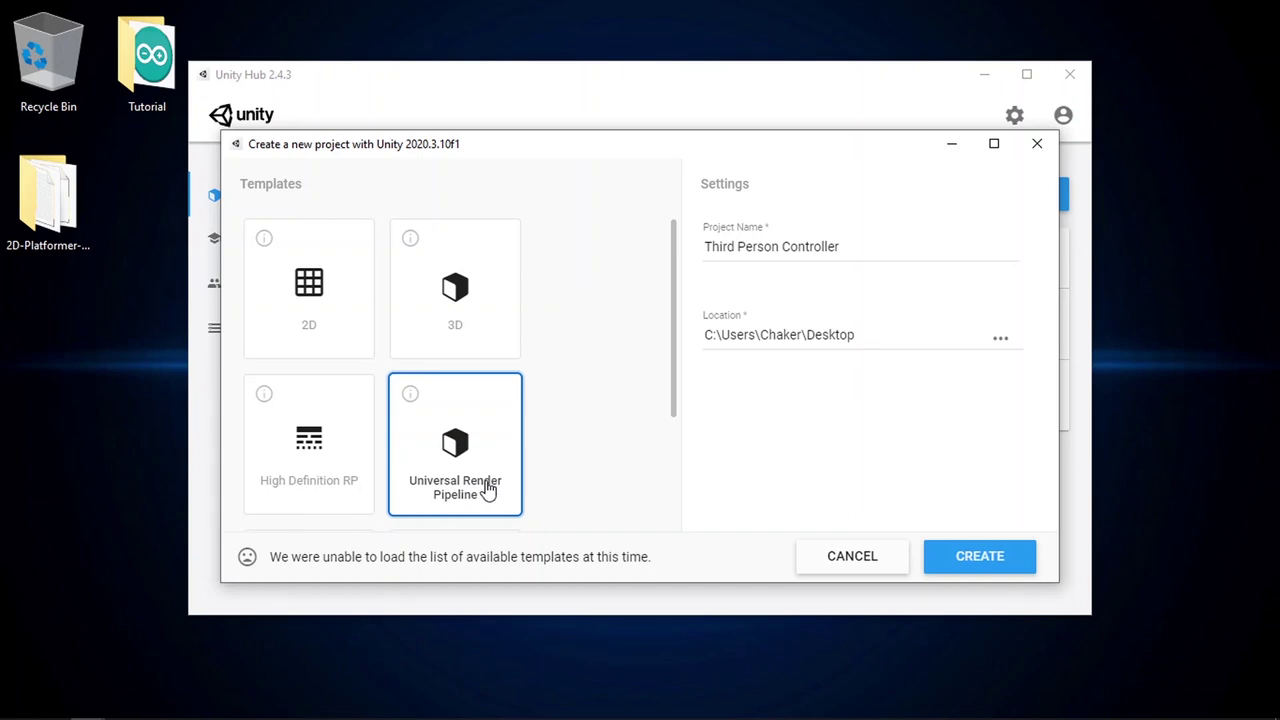
{"action": "left_click", "coordinate": [993, 560]}
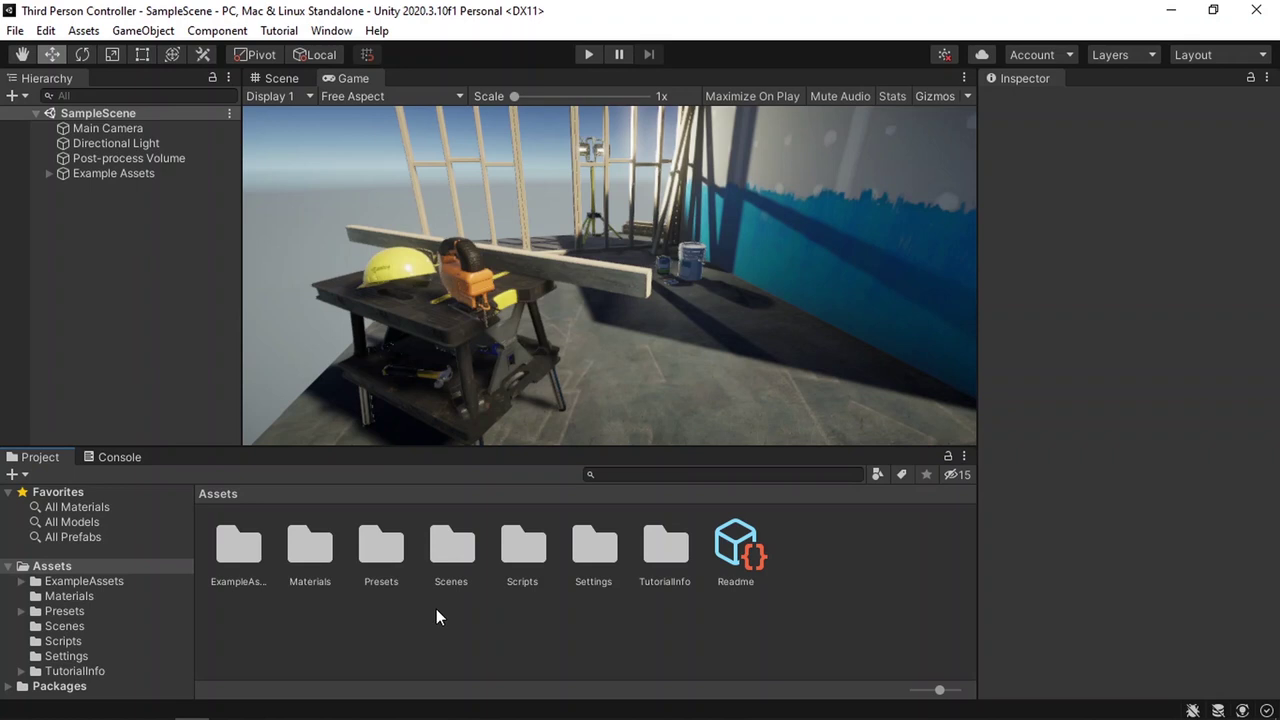
Open the Asset Store in the browser from the Window menu
{"action": "left_click", "coordinate": [333, 31]}
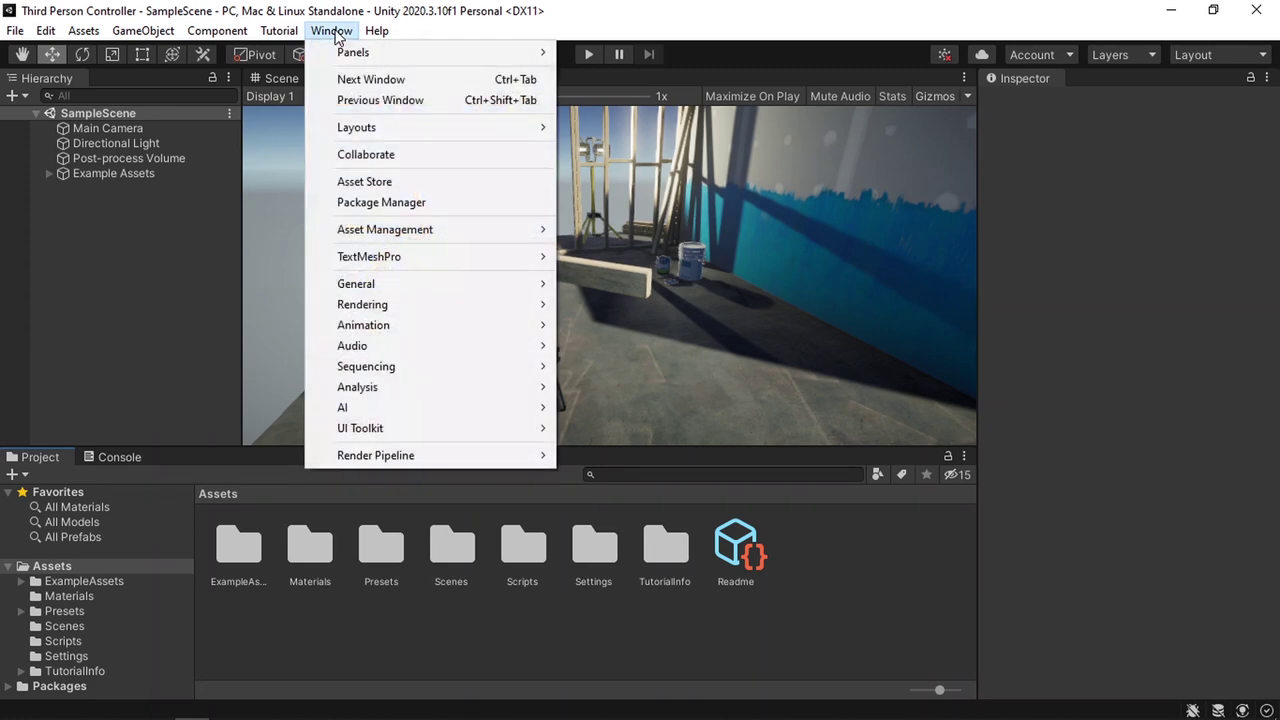
{"action": "left_click", "coordinate": [366, 181]}
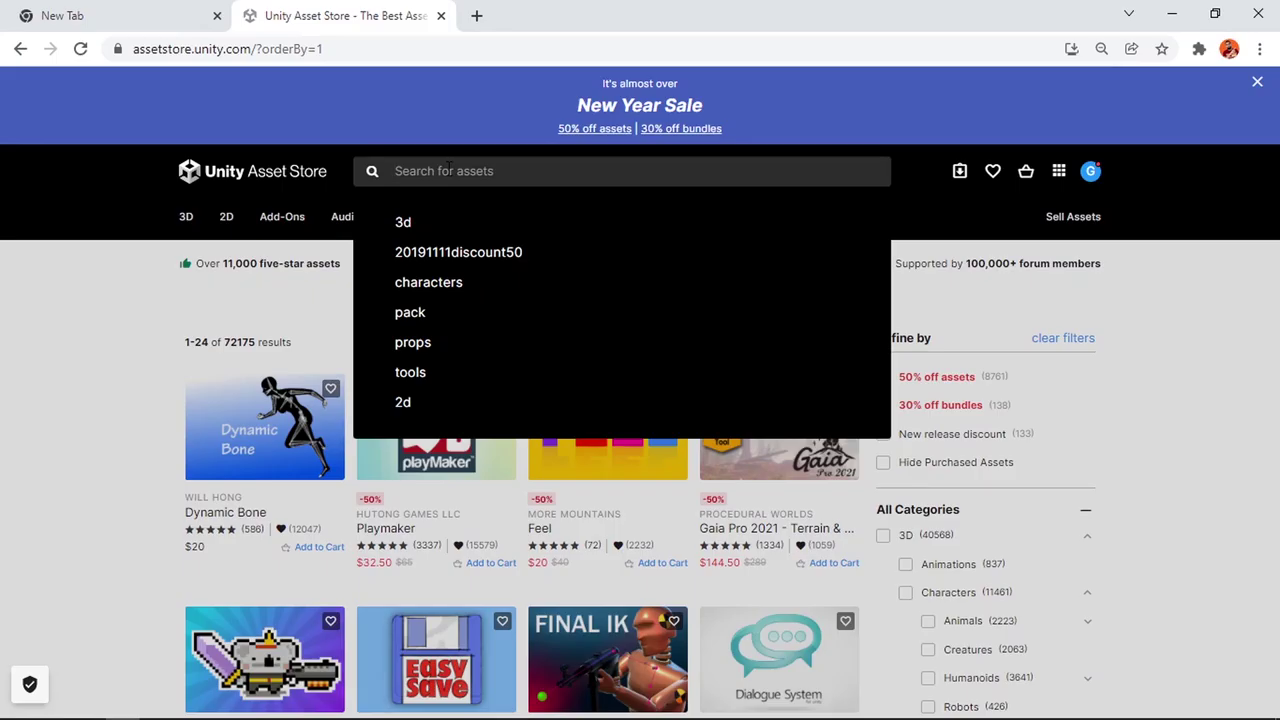
Search 'starter a' and send Starter Assets - Third Person Character Controller to Unity
{"action": "type", "text": "start"}
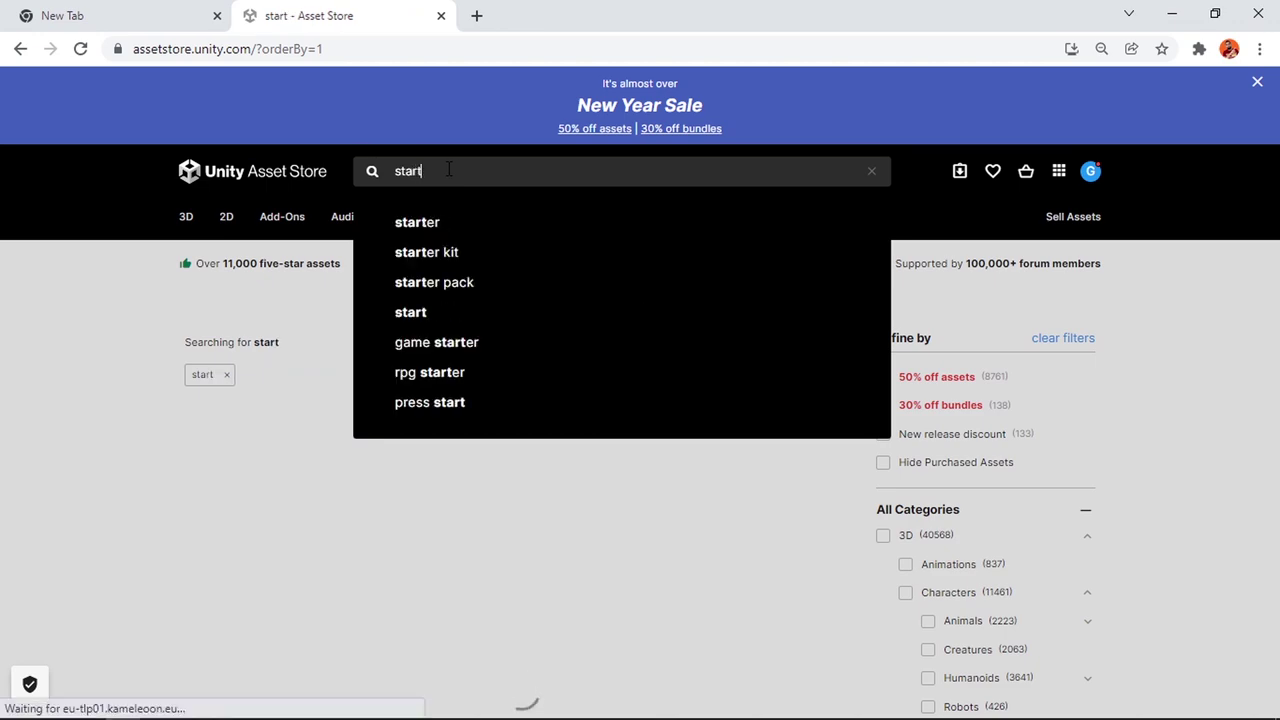
{"action": "type", "text": "er a"}
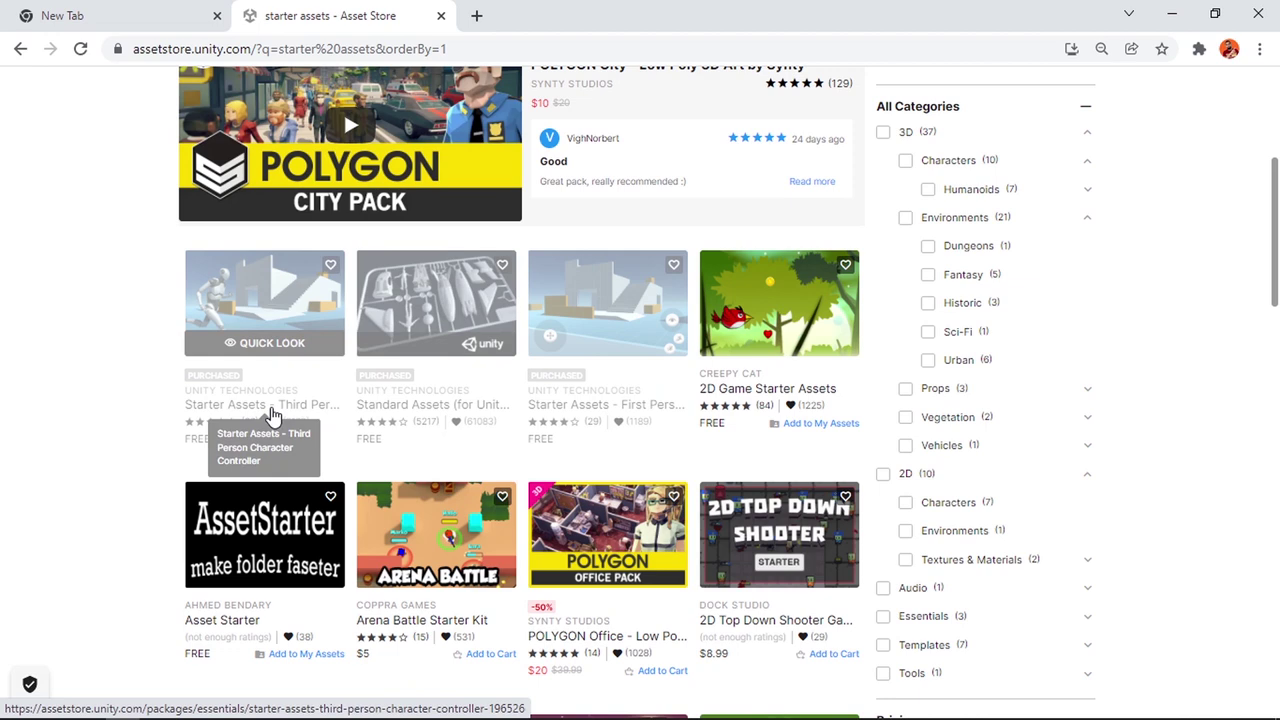
{"action": "left_click", "coordinate": [241, 305]}
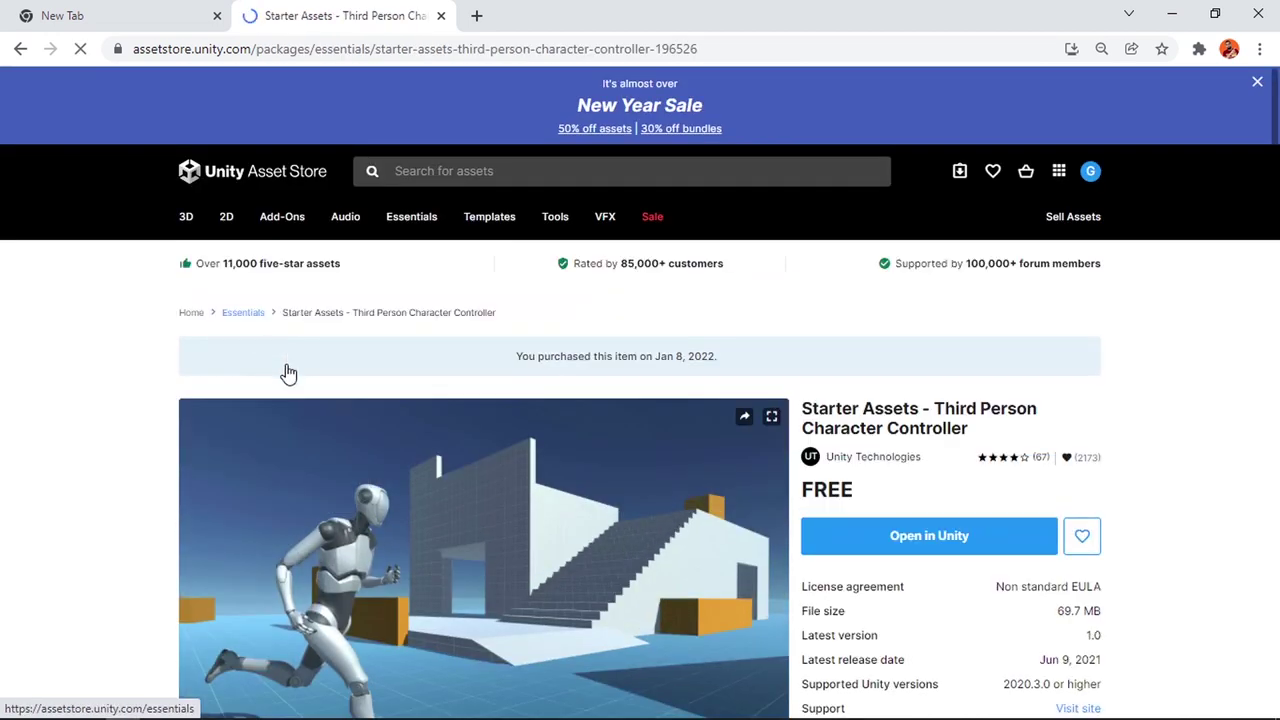
{"action": "scroll", "coordinate": [493, 407], "scroll_direction": "down", "scroll_amount": 3}
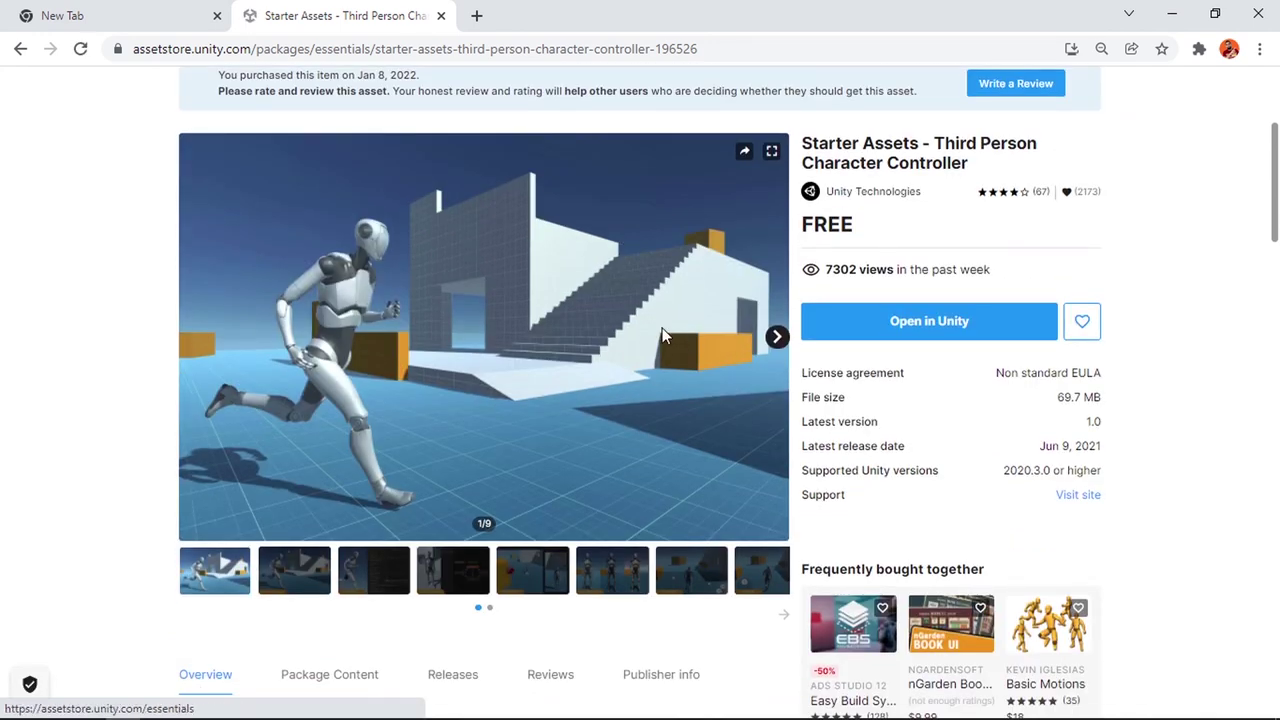
{"action": "left_click", "coordinate": [951, 331]}
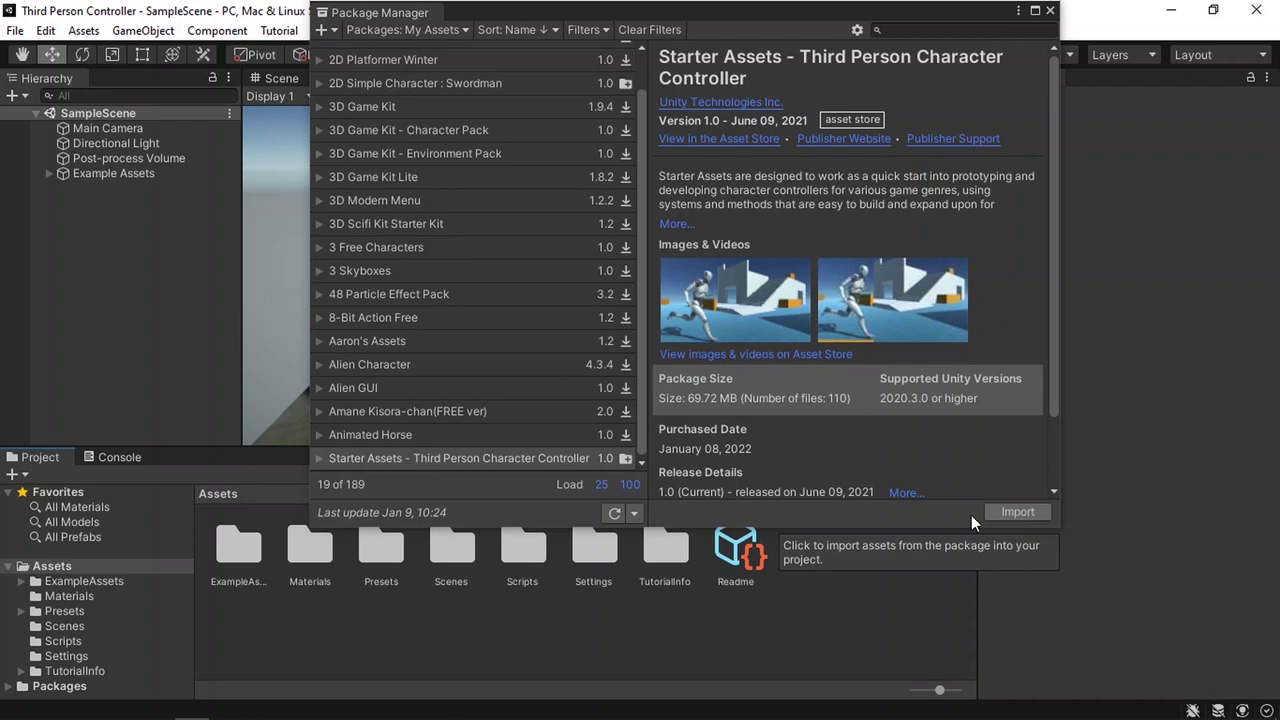
Import all Starter Assets package files from the Package Manager
{"action": "left_click", "coordinate": [1017, 512]}
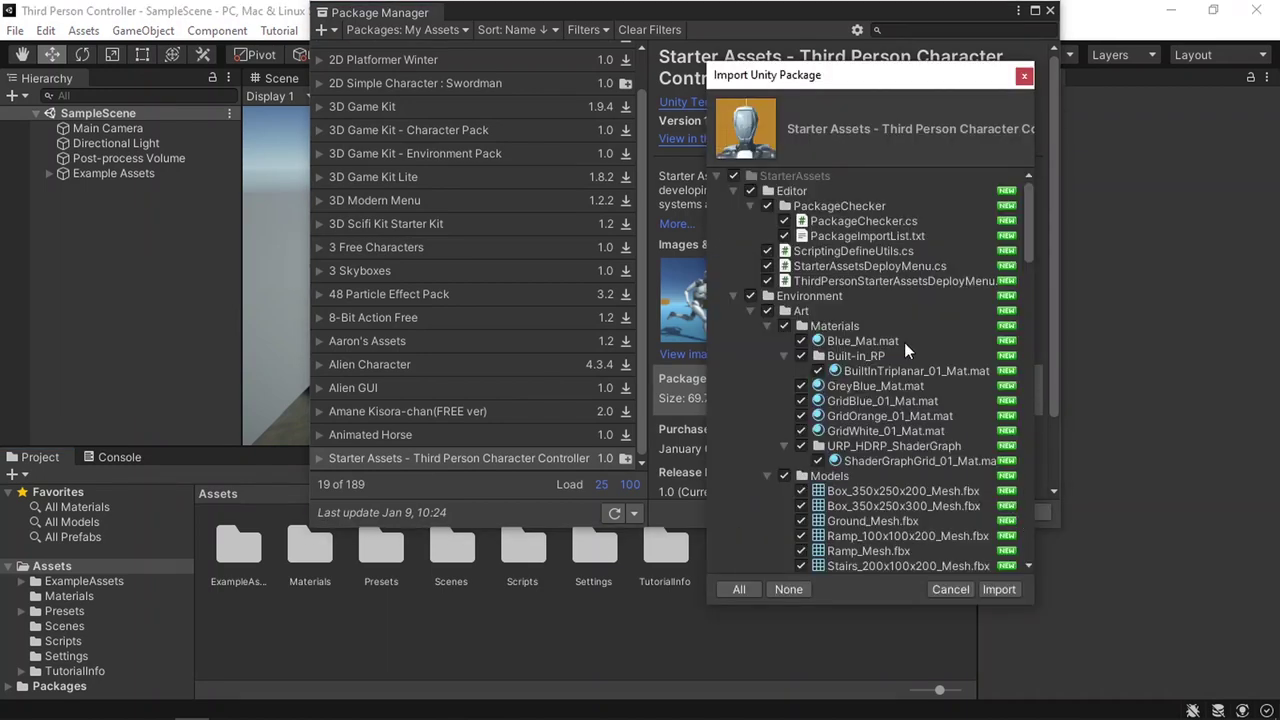
{"action": "scroll", "coordinate": [858, 322], "scroll_direction": "down", "scroll_amount": 10}
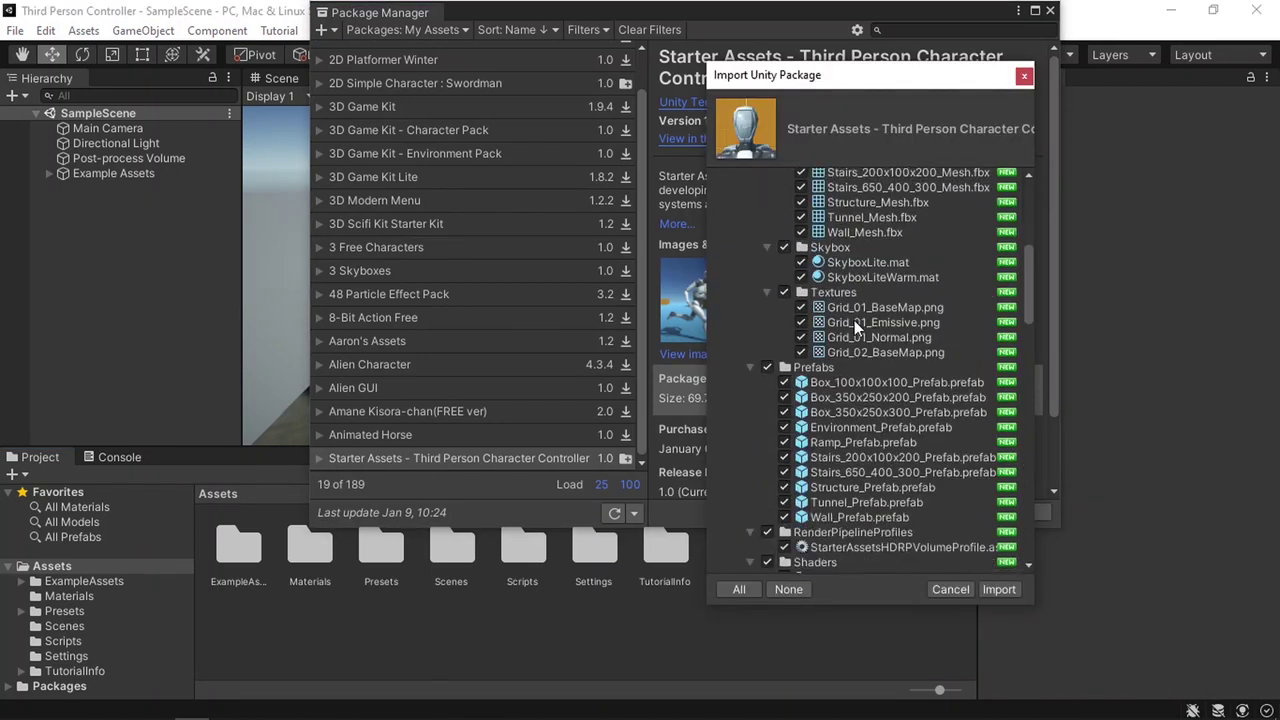
{"action": "left_click", "coordinate": [991, 592]}
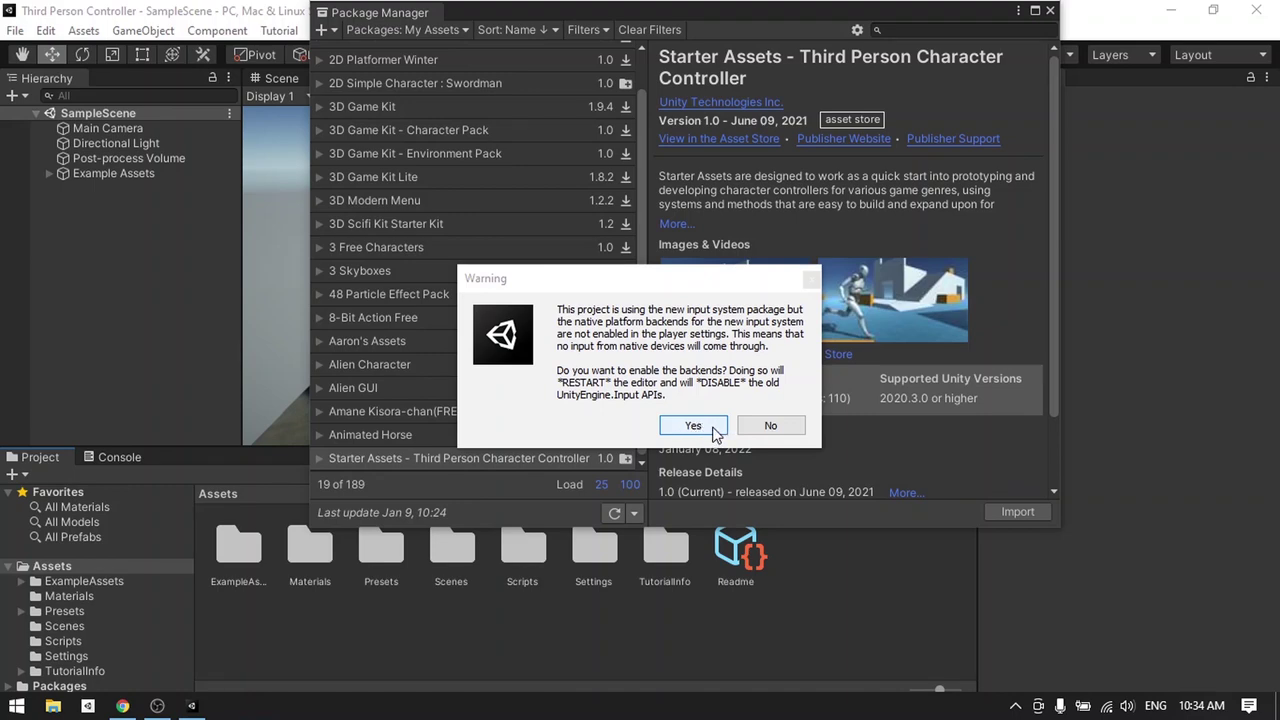
Enable the input backends, then open the StarterAssets/ThirdPersonController/Scenes Playground scene
{"action": "left_click", "coordinate": [714, 429]}
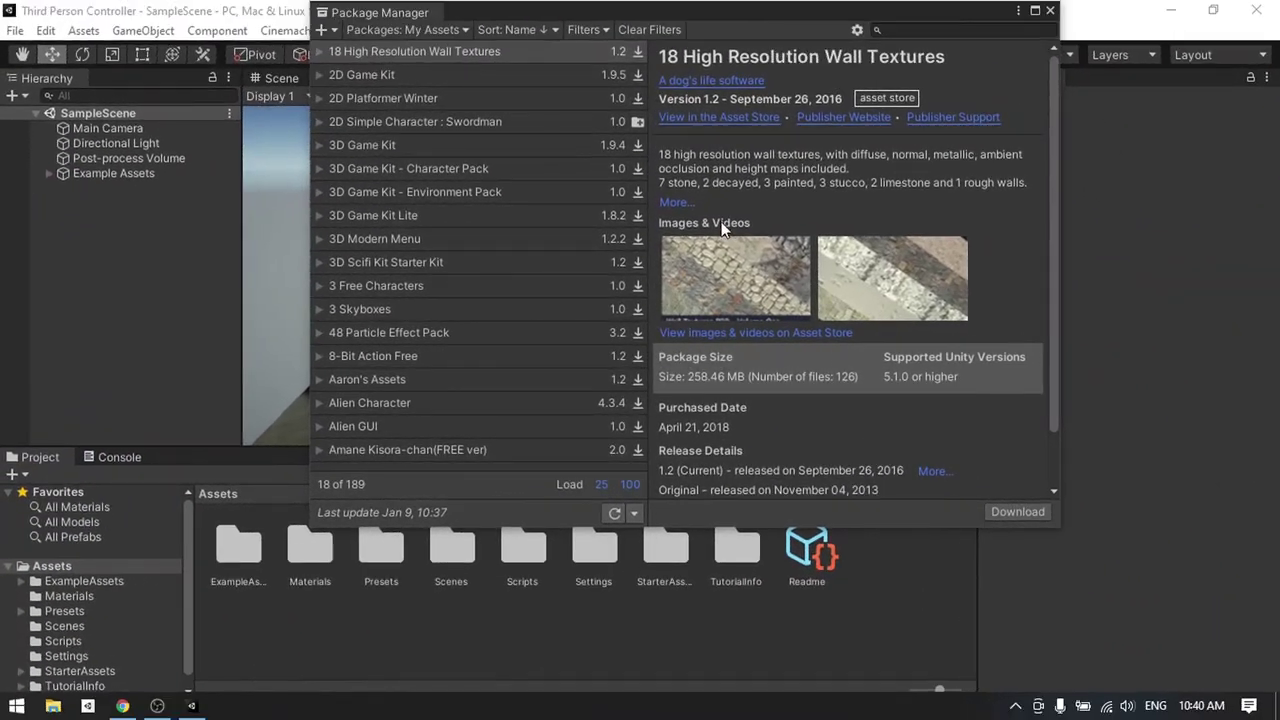
{"action": "left_click", "coordinate": [1050, 11]}
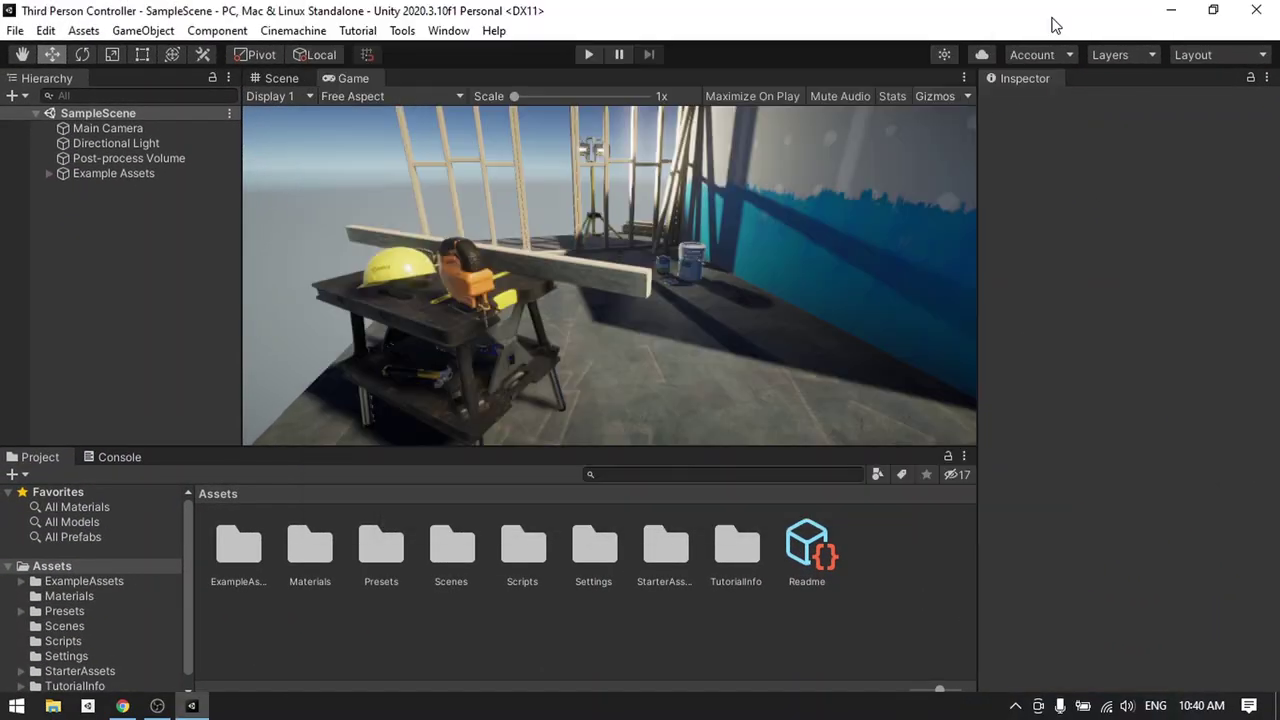
{"action": "double_click", "coordinate": [664, 554]}
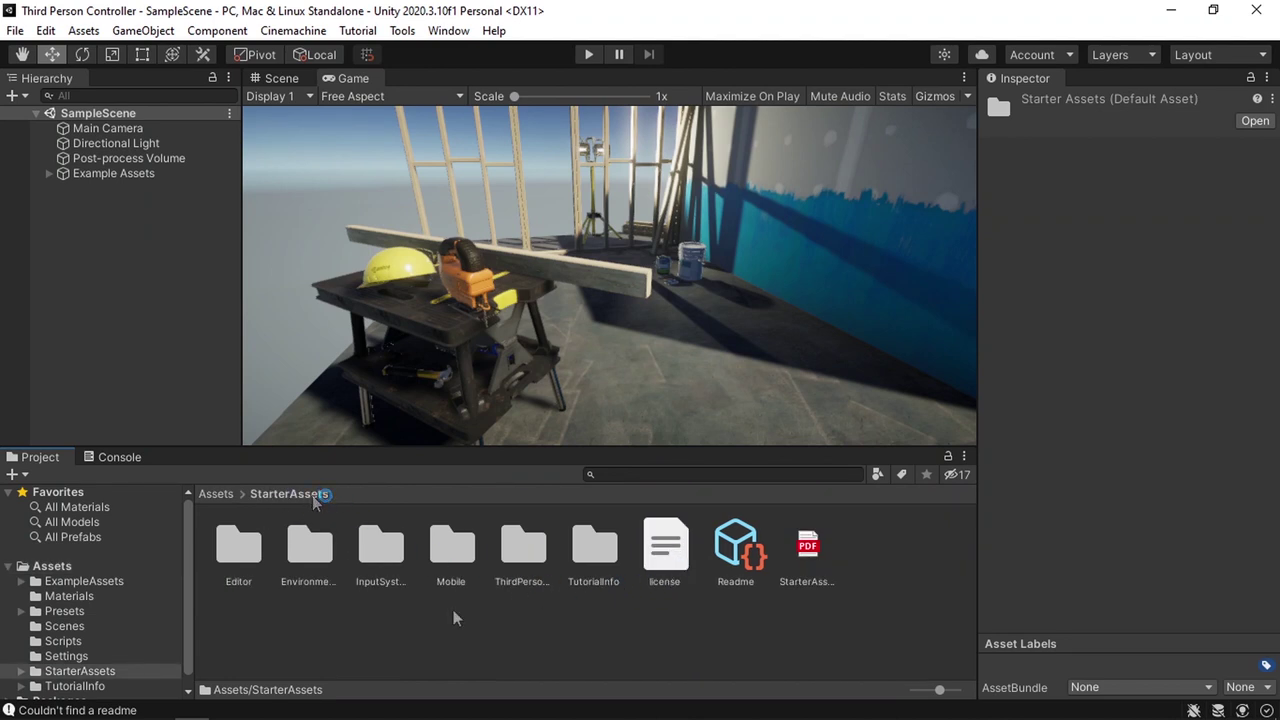
{"action": "double_click", "coordinate": [521, 552]}
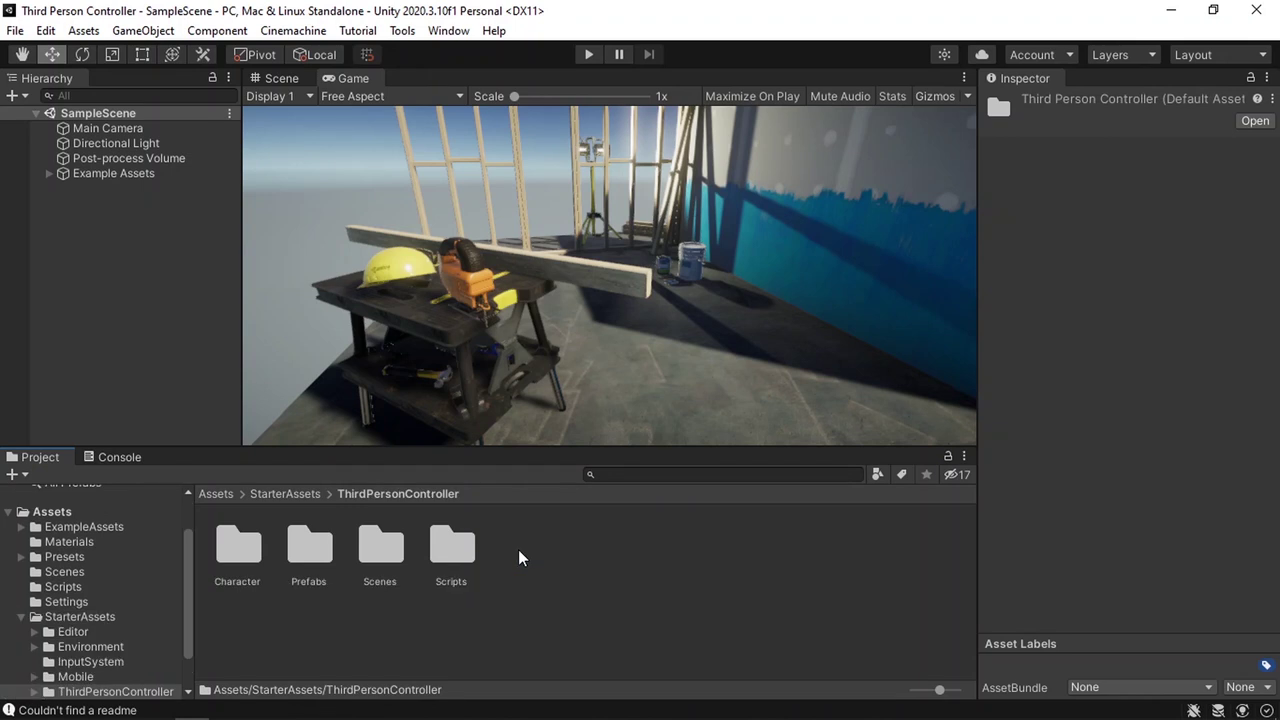
{"action": "double_click", "coordinate": [390, 555]}
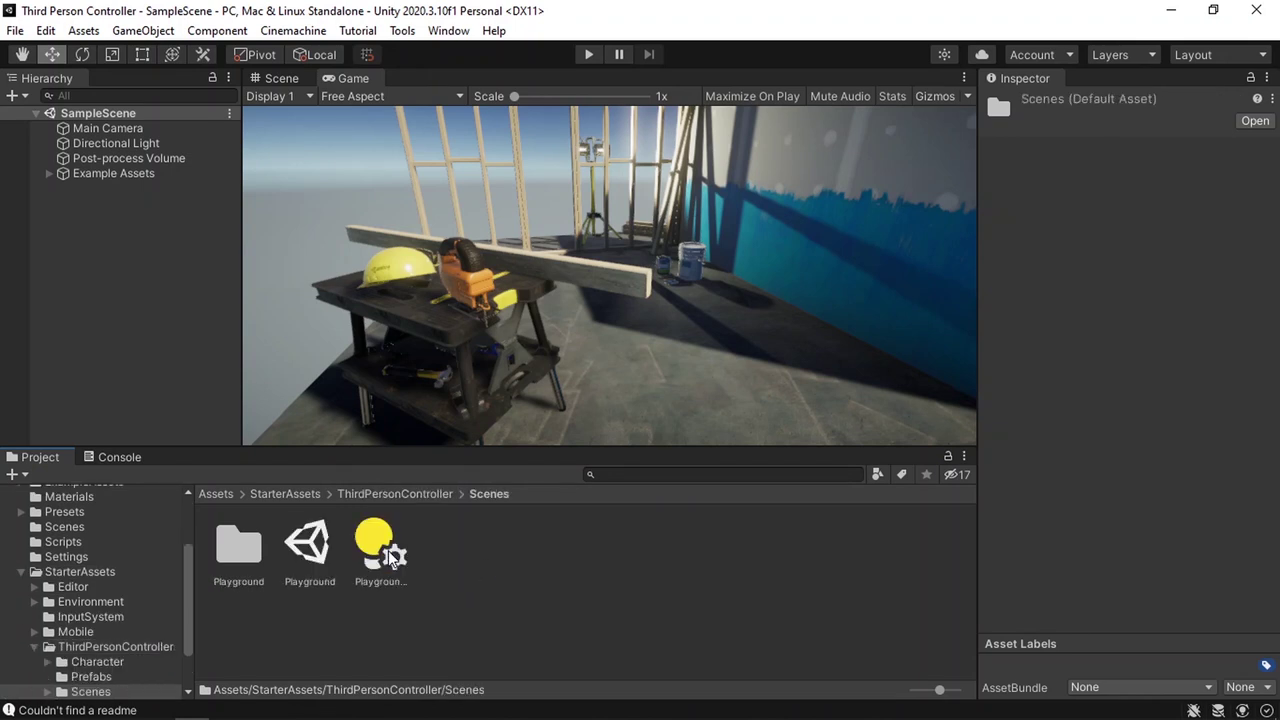
{"action": "left_click", "coordinate": [321, 566]}
{"action": "double_click", "coordinate": [321, 563]}
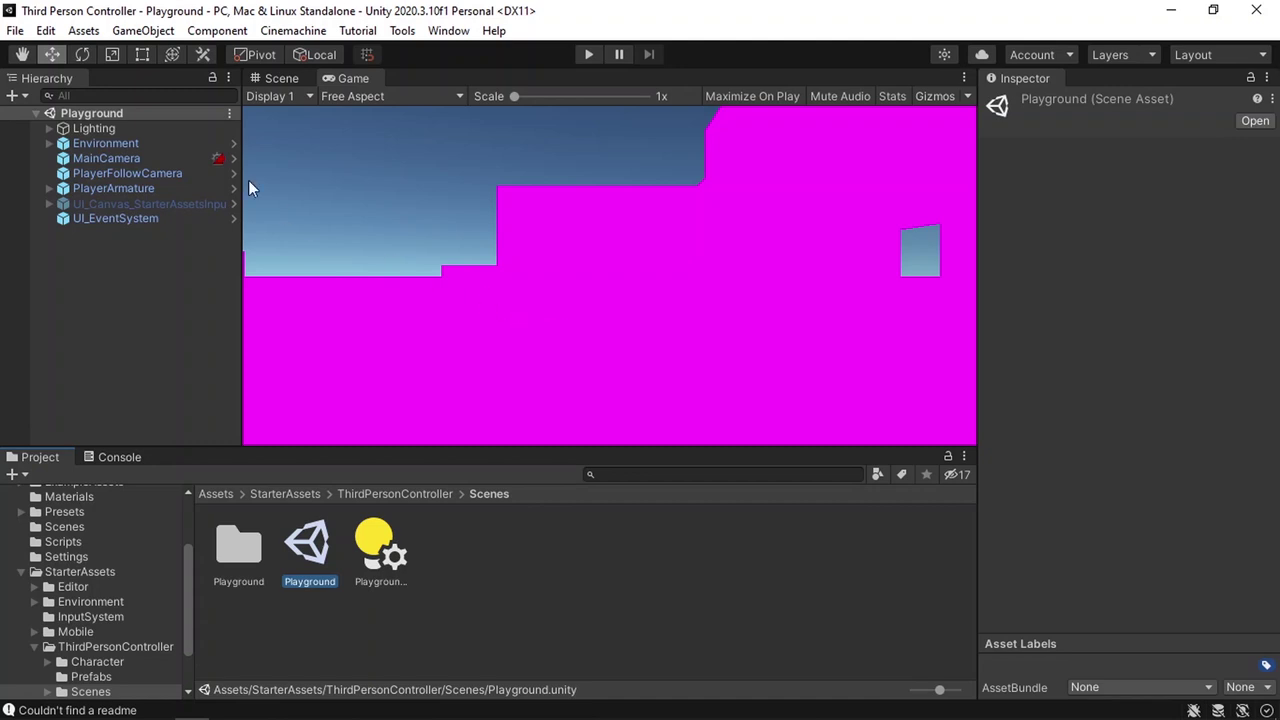
Upgrade all project materials to UniversalRP Materials via Edit > Render Pipeline and proceed
{"action": "left_click", "coordinate": [50, 32]}
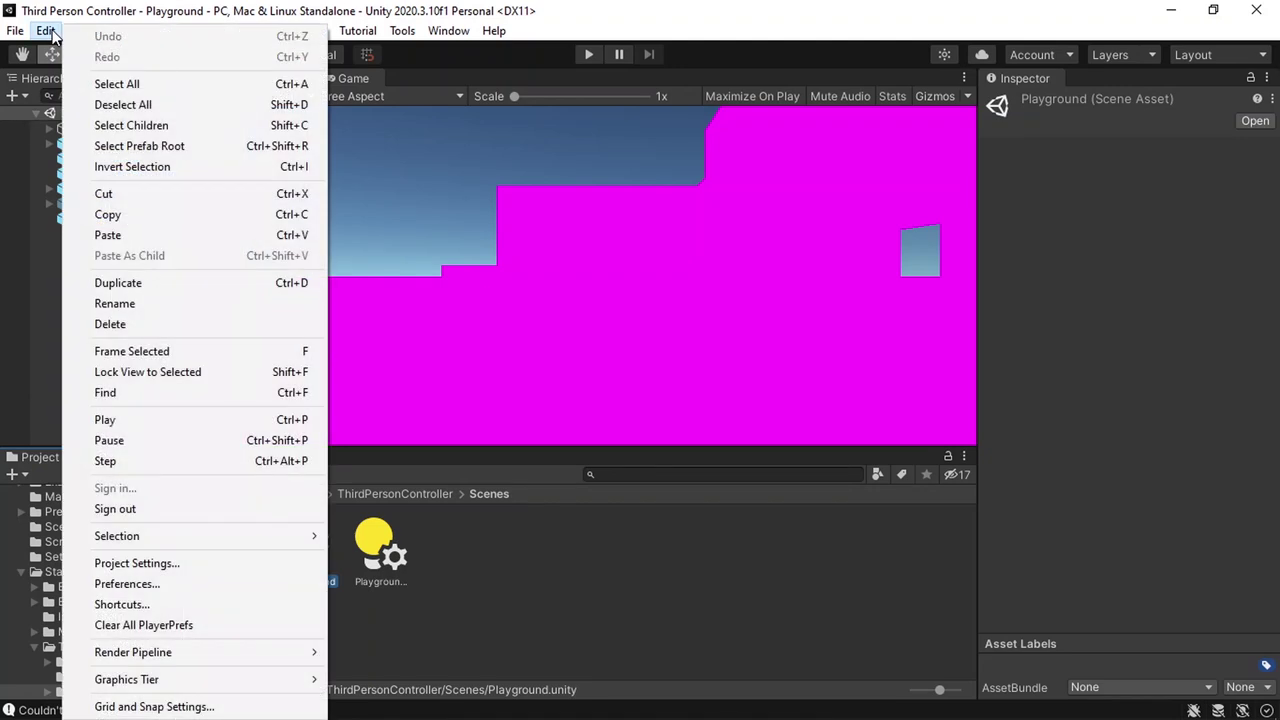
{"action": "mouse_move", "coordinate": [212, 654]}
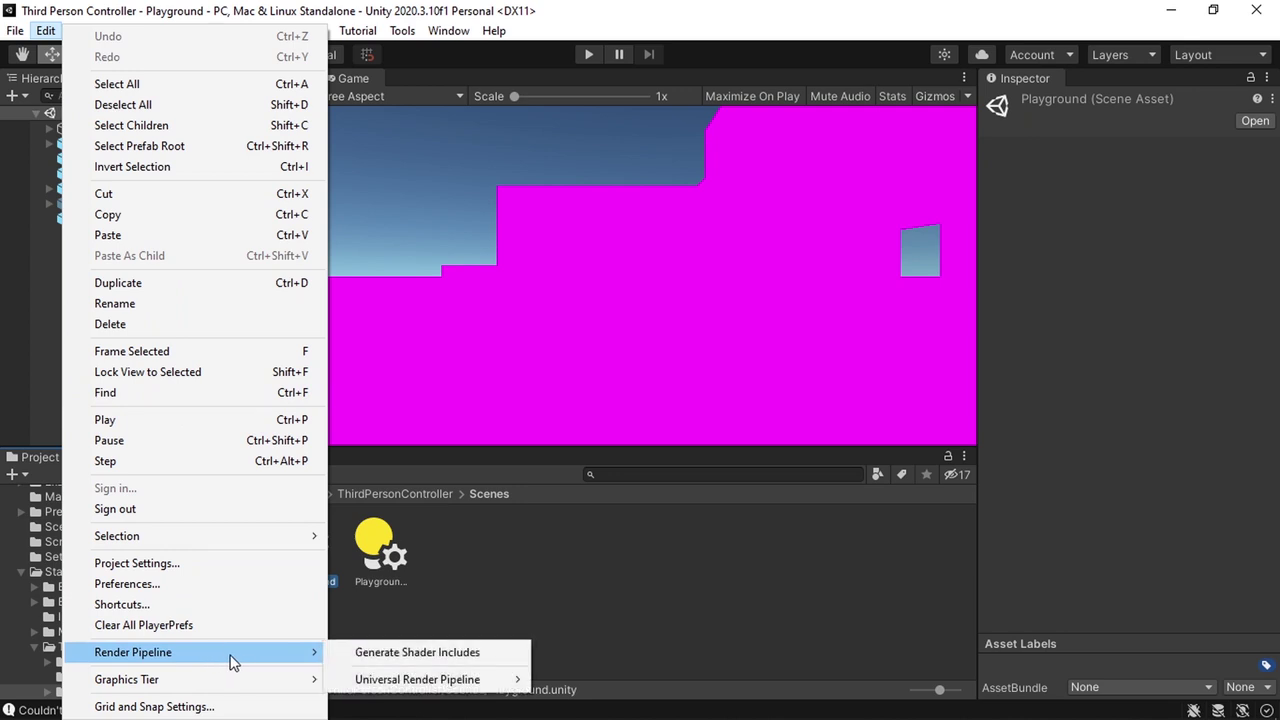
{"action": "mouse_move", "coordinate": [450, 683]}
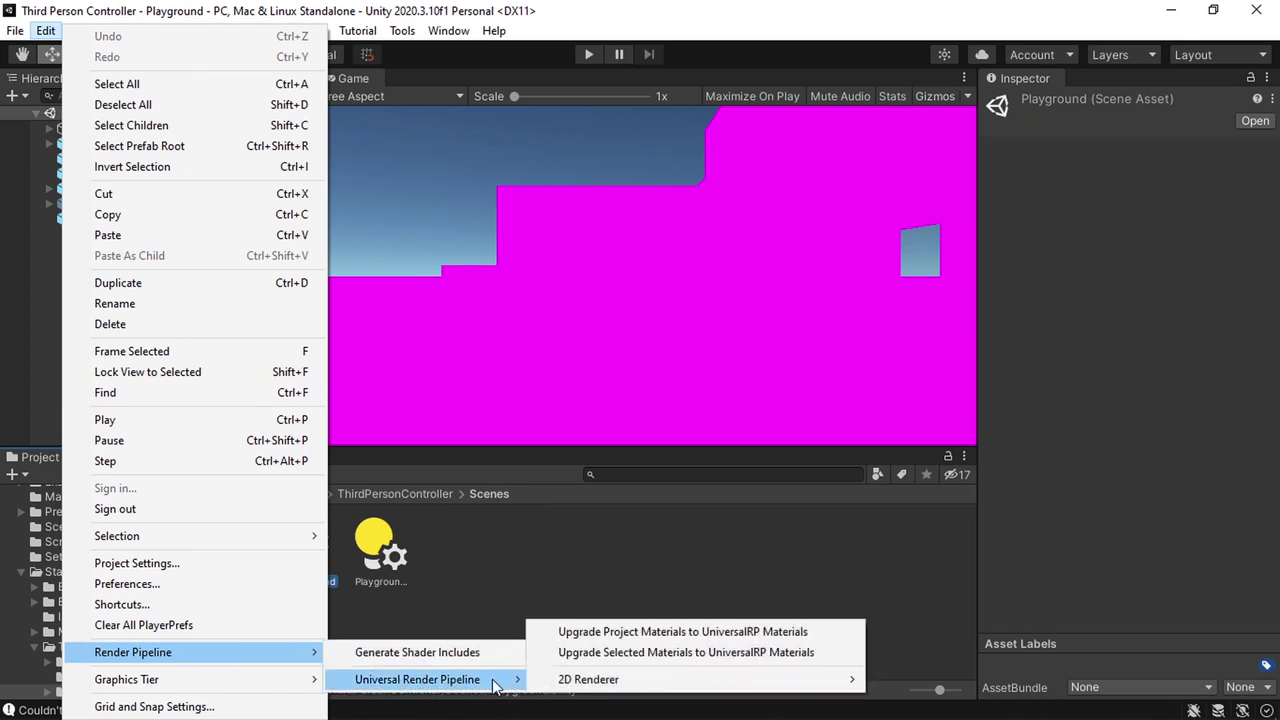
{"action": "left_click", "coordinate": [719, 632]}
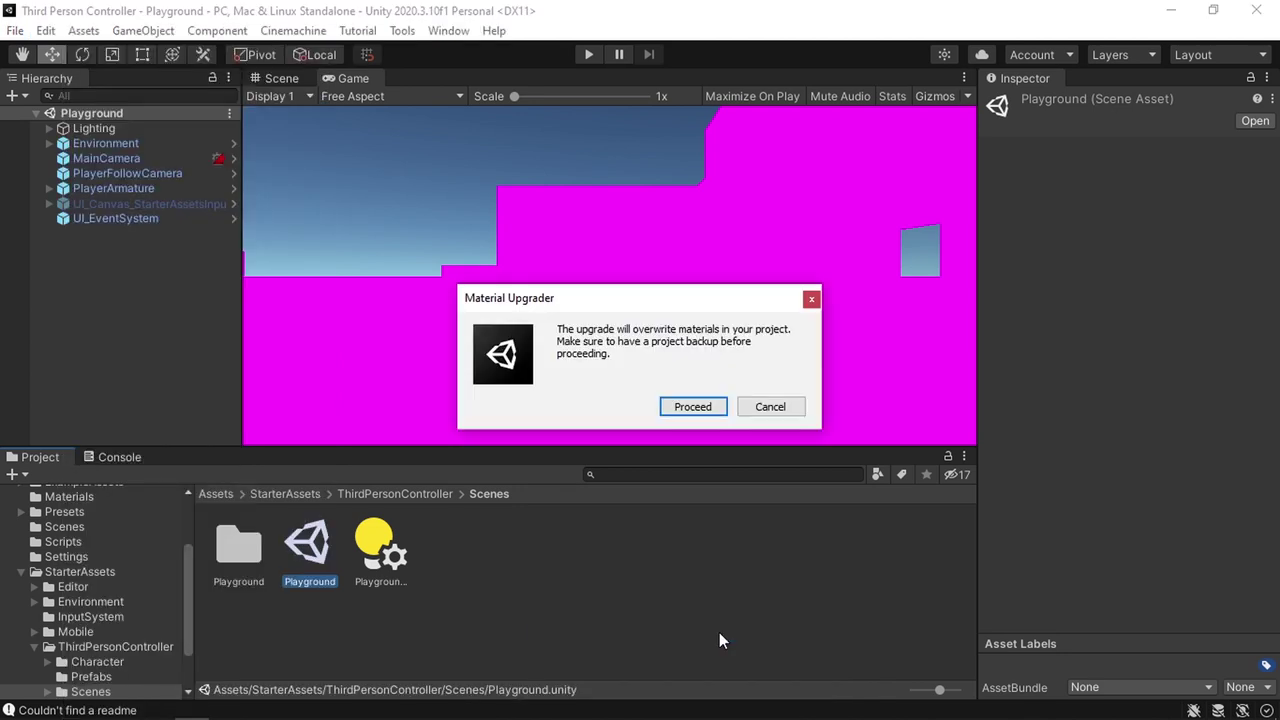
{"action": "left_click", "coordinate": [700, 411]}
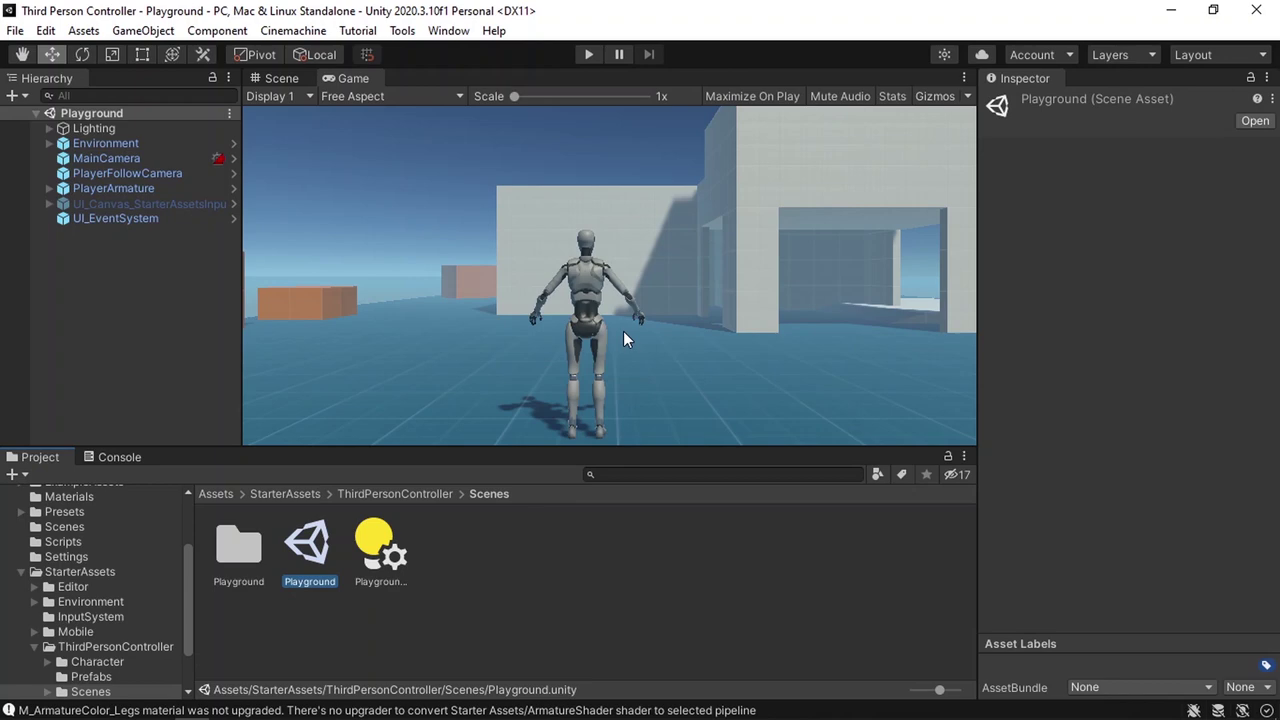
{"action": "key", "text": "shift+space"}
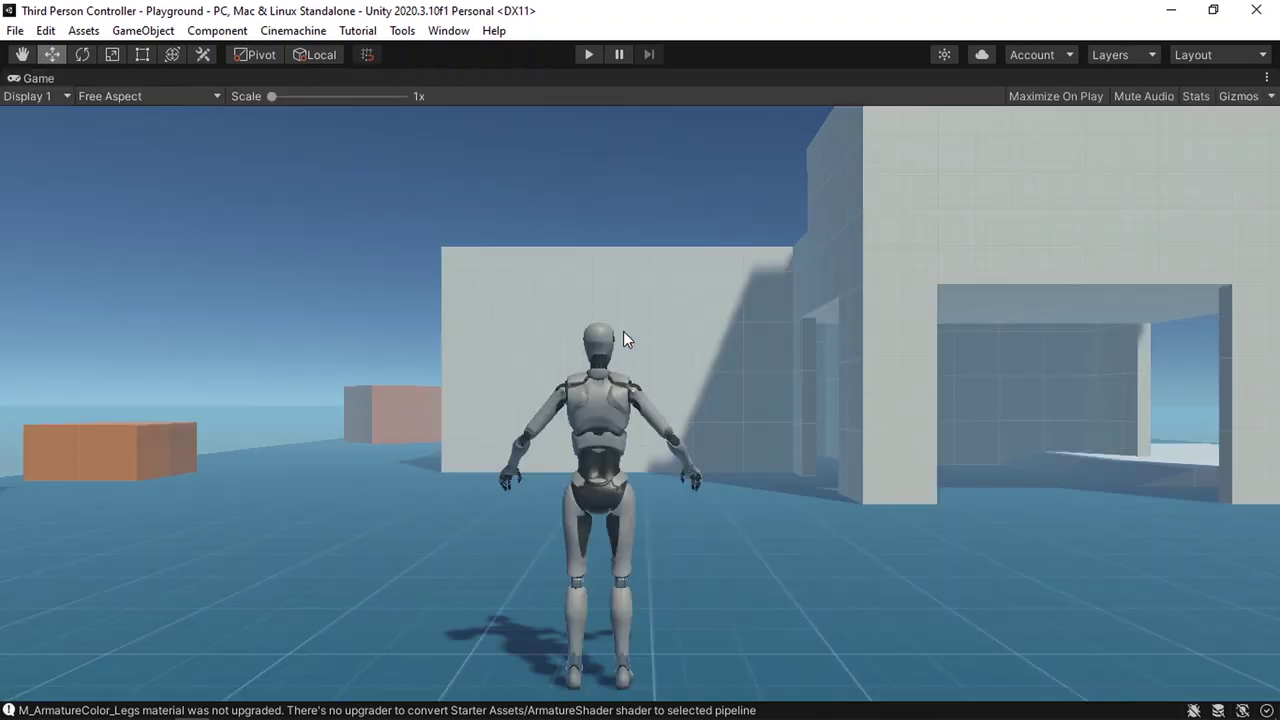
{"action": "left_click", "coordinate": [588, 55]}
{"action": "key", "text": "w"}
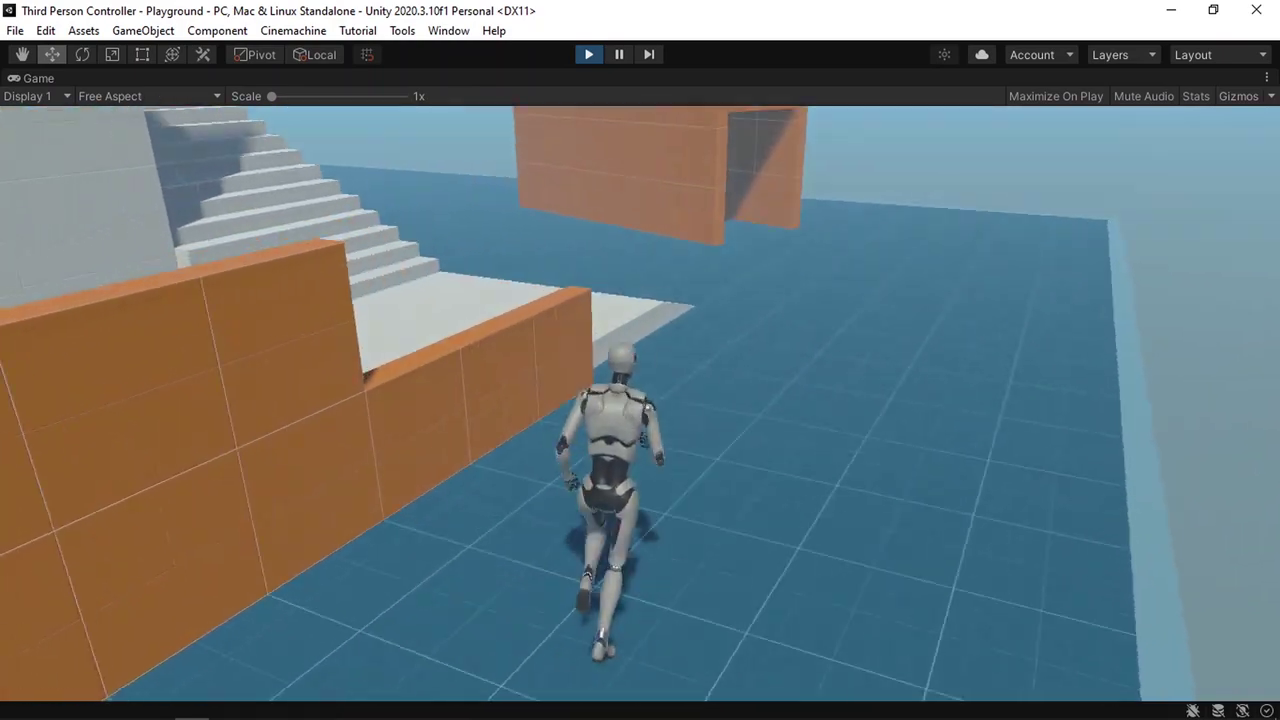
{"action": "key", "text": "space"}
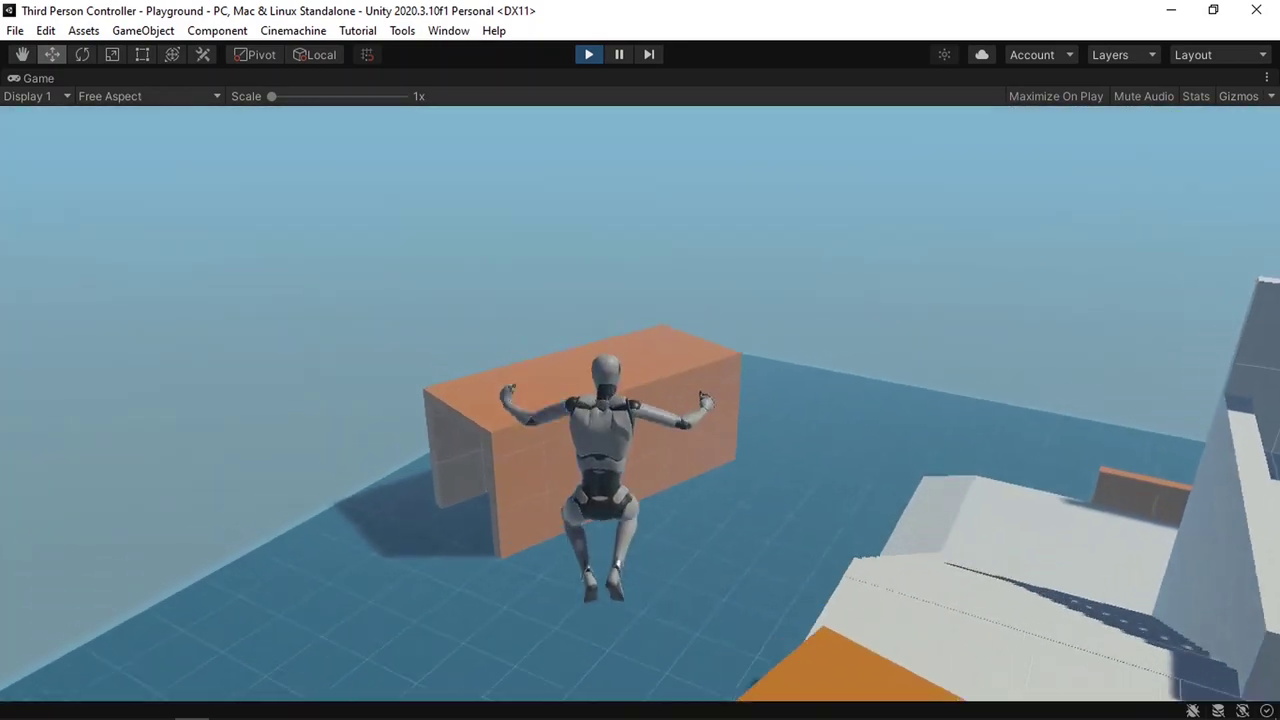
{"action": "key", "text": "ctrl+p"}
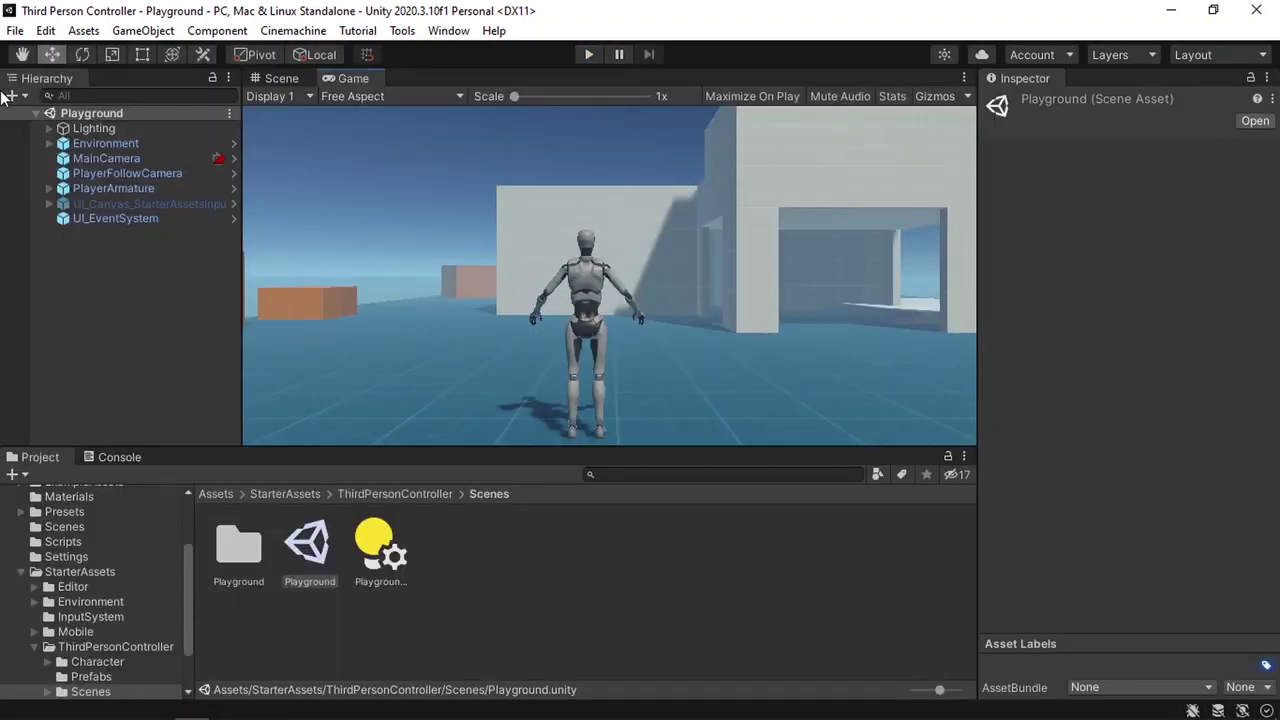
Inspect MainCamera, PlayerFollowCamera, then PlayerArmature's components in the Inspector
{"action": "left_click", "coordinate": [129, 157]}
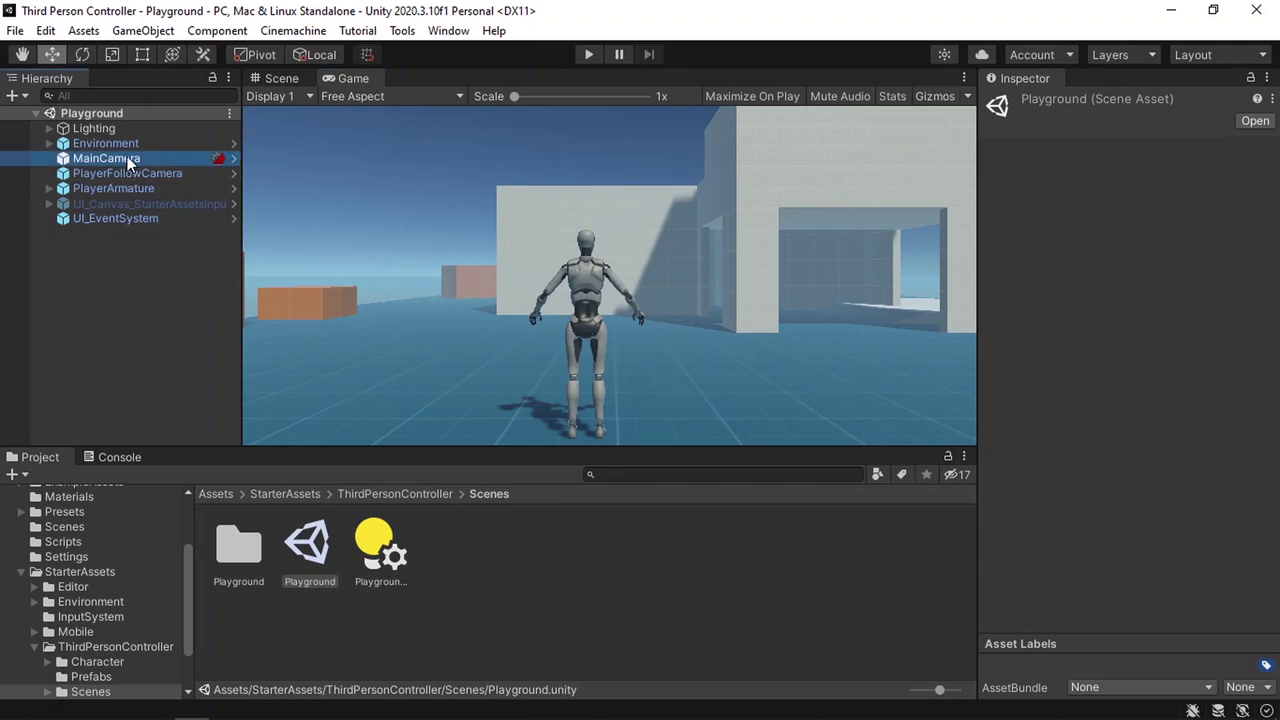
{"action": "left_click", "coordinate": [129, 174]}
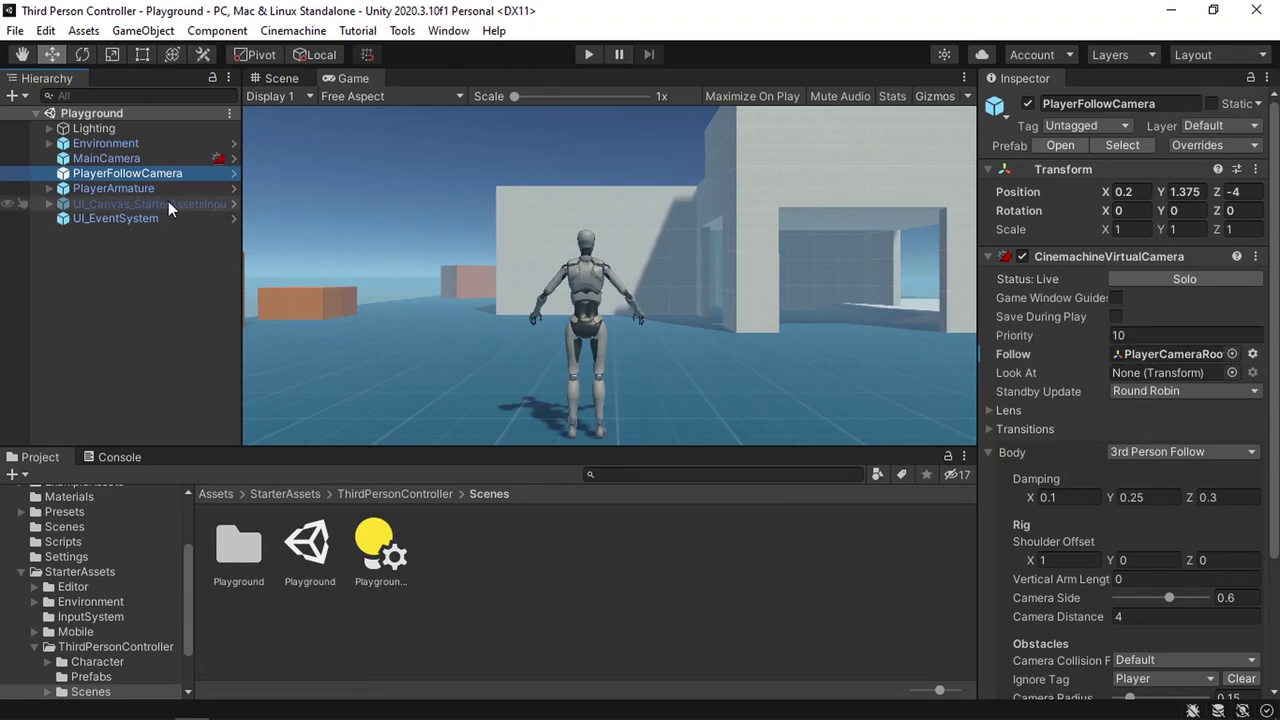
{"action": "left_click", "coordinate": [134, 187]}
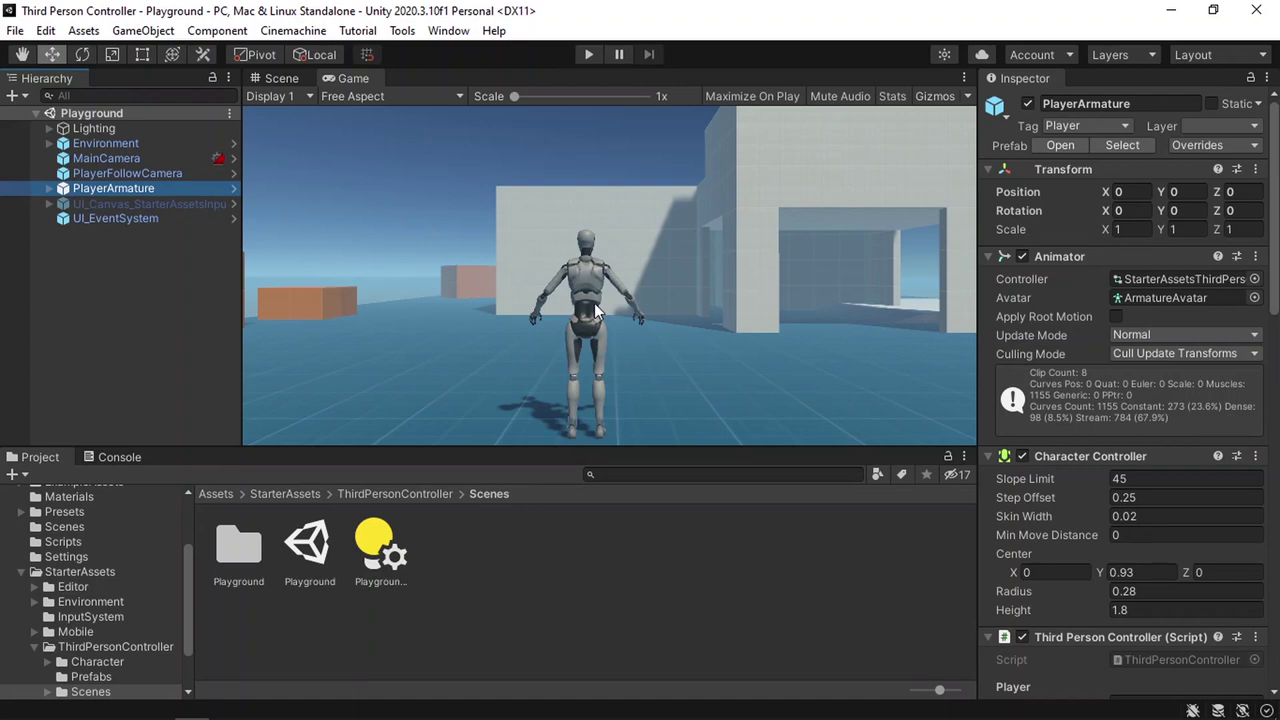
In PlayerArmature's Third Person Controller, enter 2.5 for Move Speed and 1.4 for Jump Height
{"action": "scroll", "coordinate": [1039, 387], "scroll_direction": "down", "scroll_amount": 5}
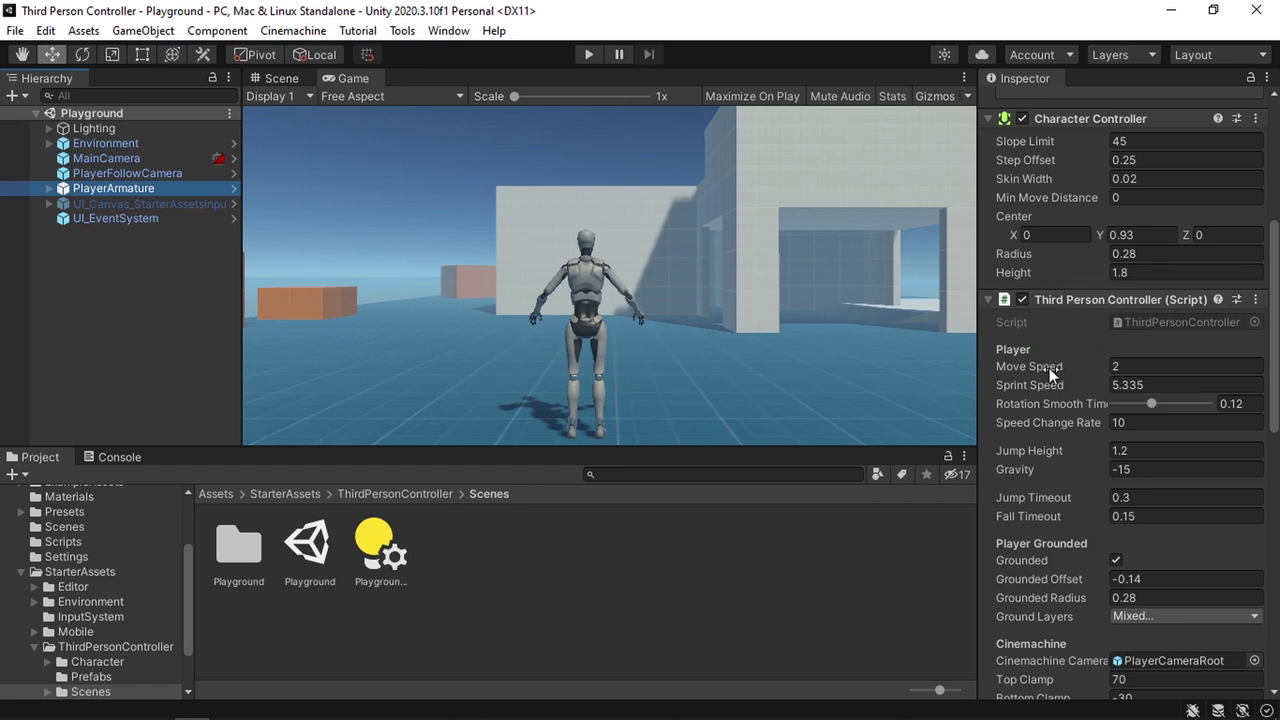
{"action": "left_click", "coordinate": [1120, 366]}
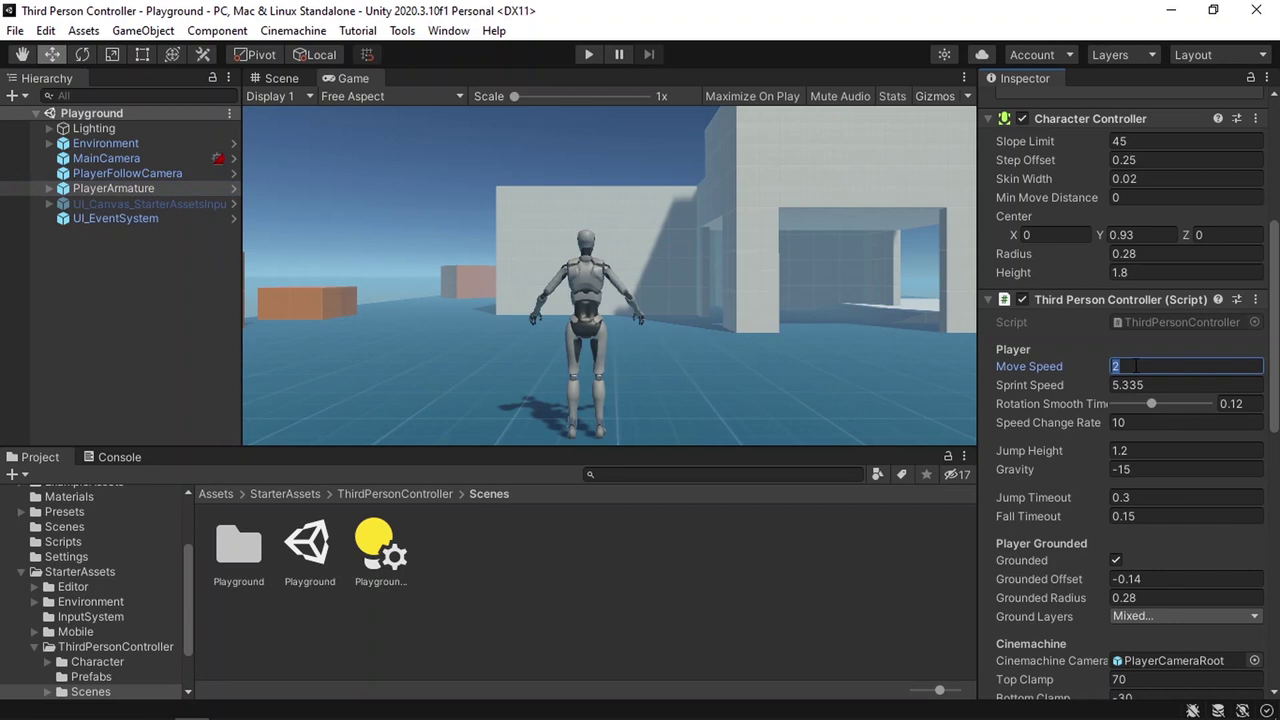
{"action": "type", "text": "2.5"}
{"action": "key", "text": "Return"}
{"action": "scroll", "coordinate": [1066, 412], "scroll_direction": "down", "scroll_amount": 3}
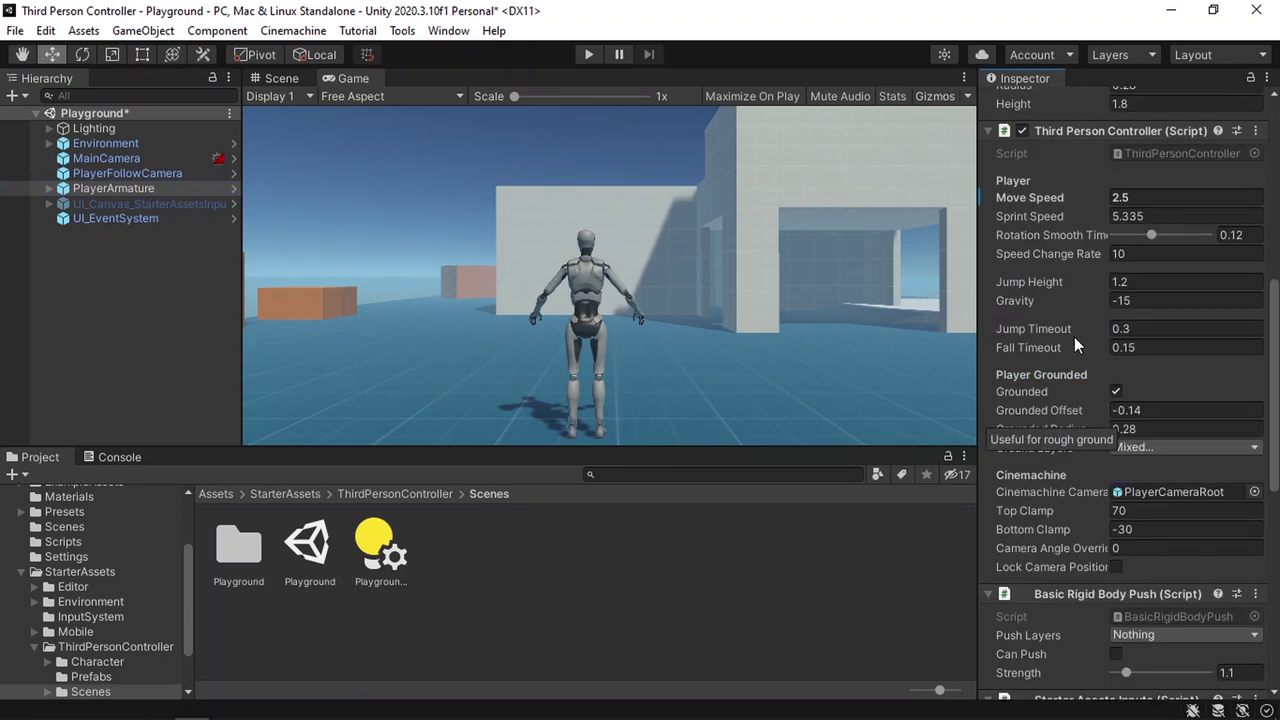
{"action": "left_click", "coordinate": [1146, 283]}
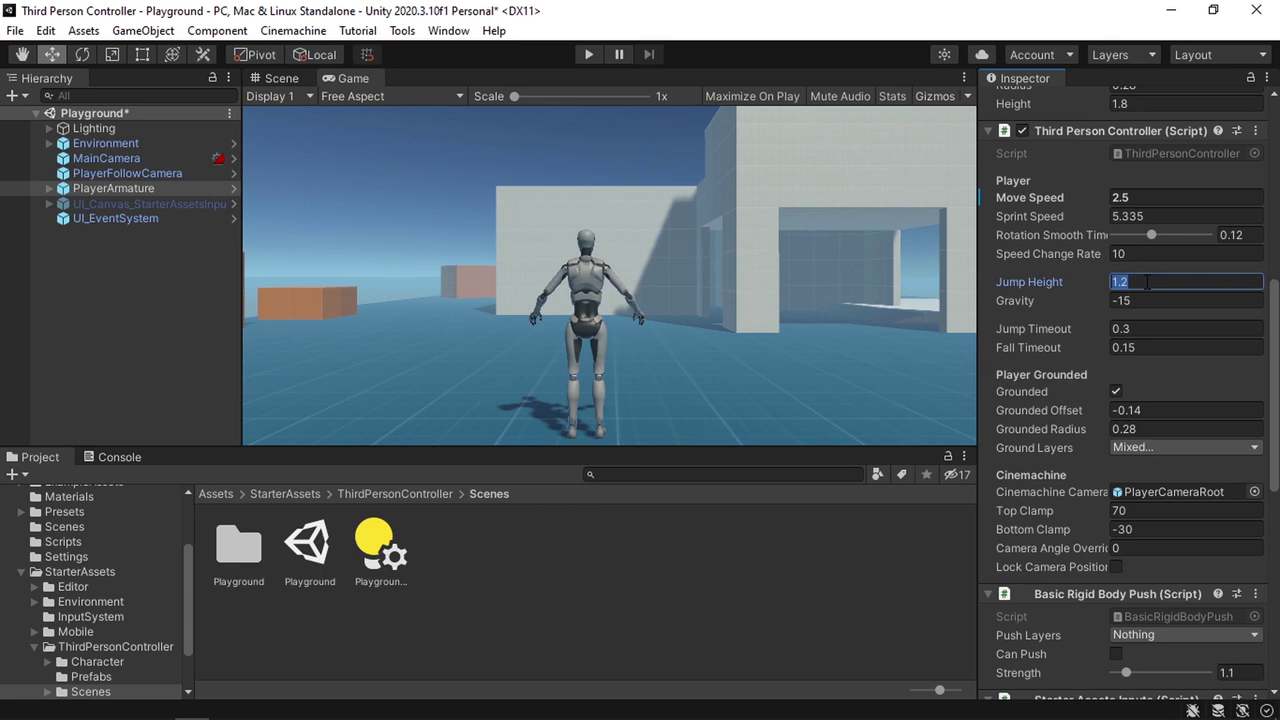
{"action": "type", "text": "1.4"}
{"action": "left_click", "coordinate": [1180, 301]}
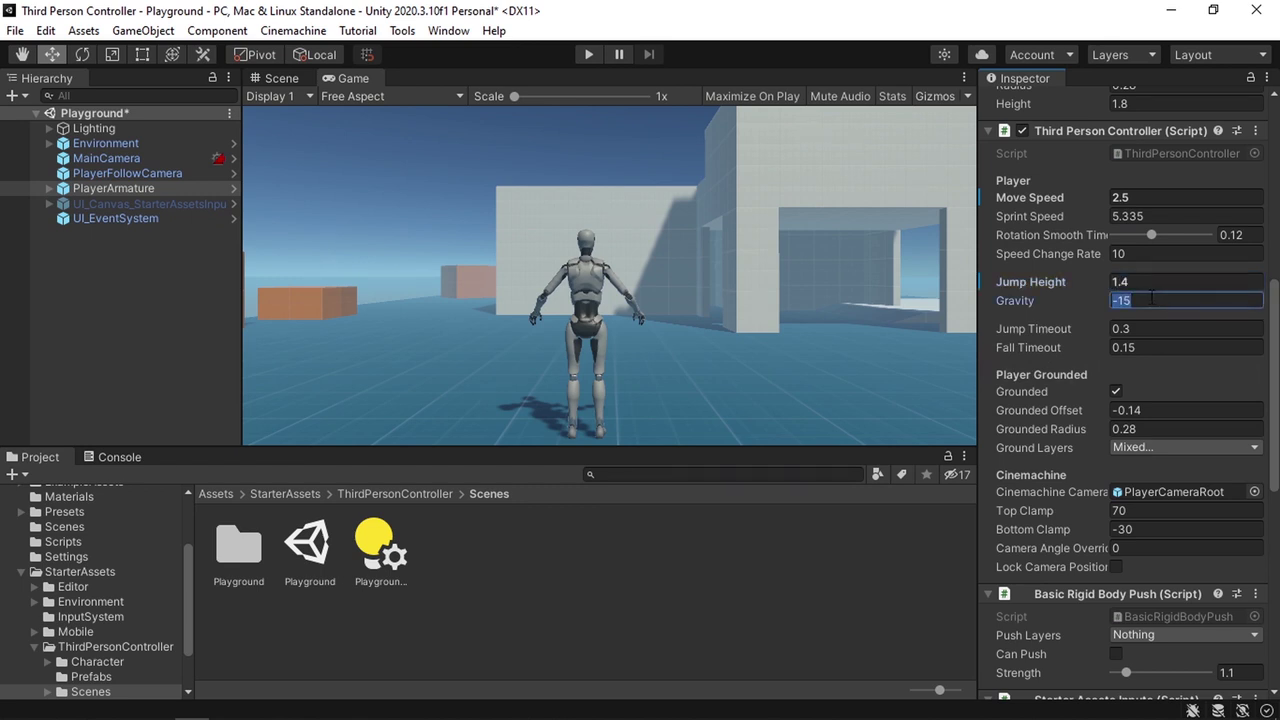
{"action": "left_click", "coordinate": [1168, 349]}
{"action": "scroll", "coordinate": [1168, 349], "scroll_direction": "down", "scroll_amount": 2}
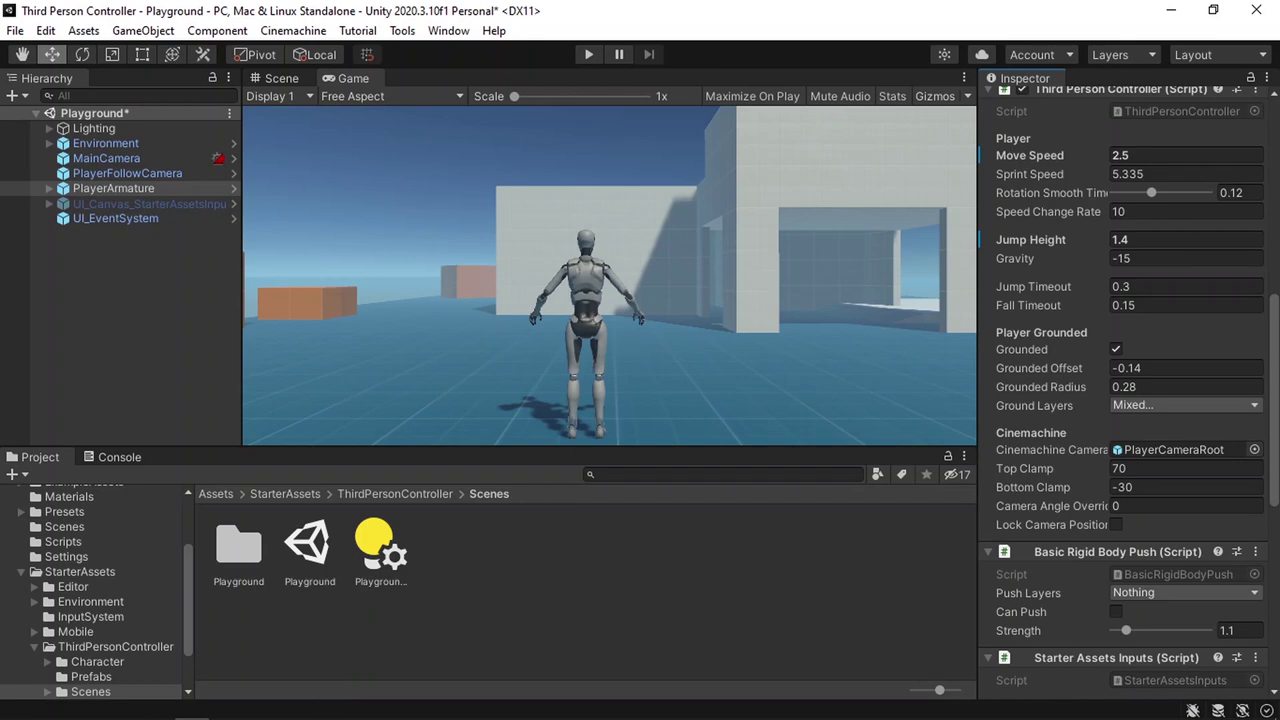
Go to mixamo.com in the web browser
{"action": "left_click", "coordinate": [123, 708]}
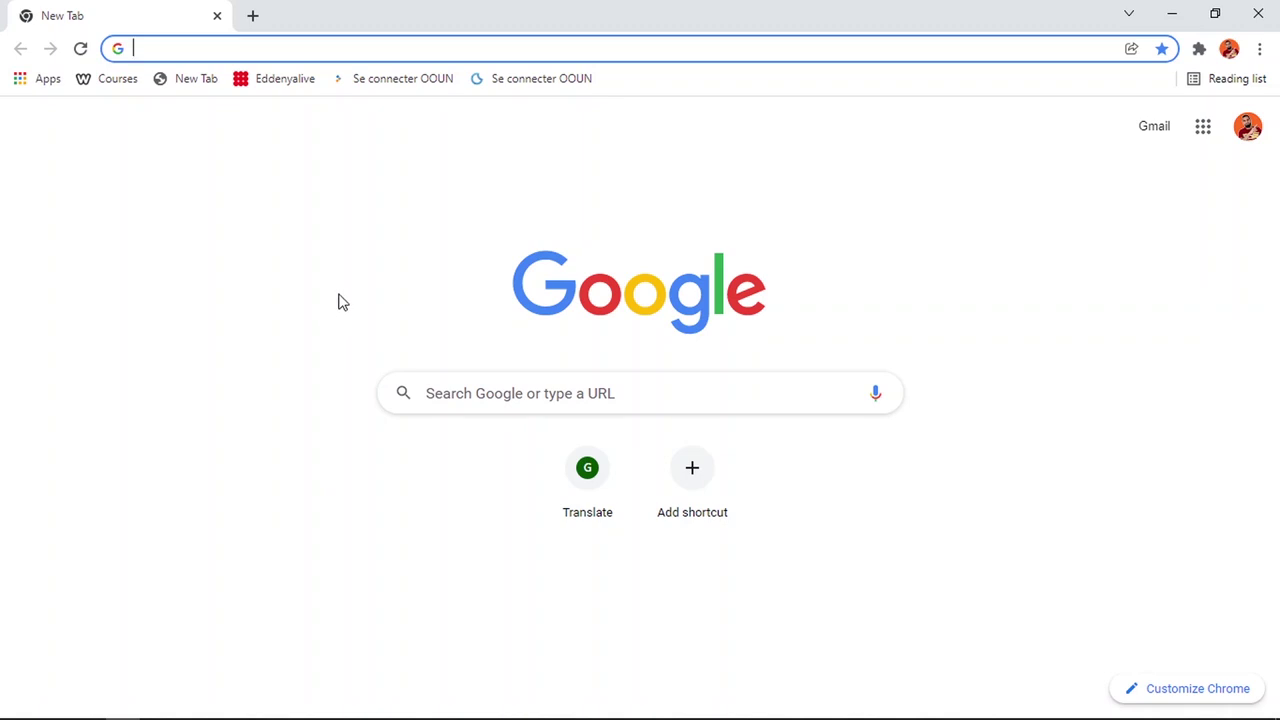
{"action": "type", "text": "mix"}
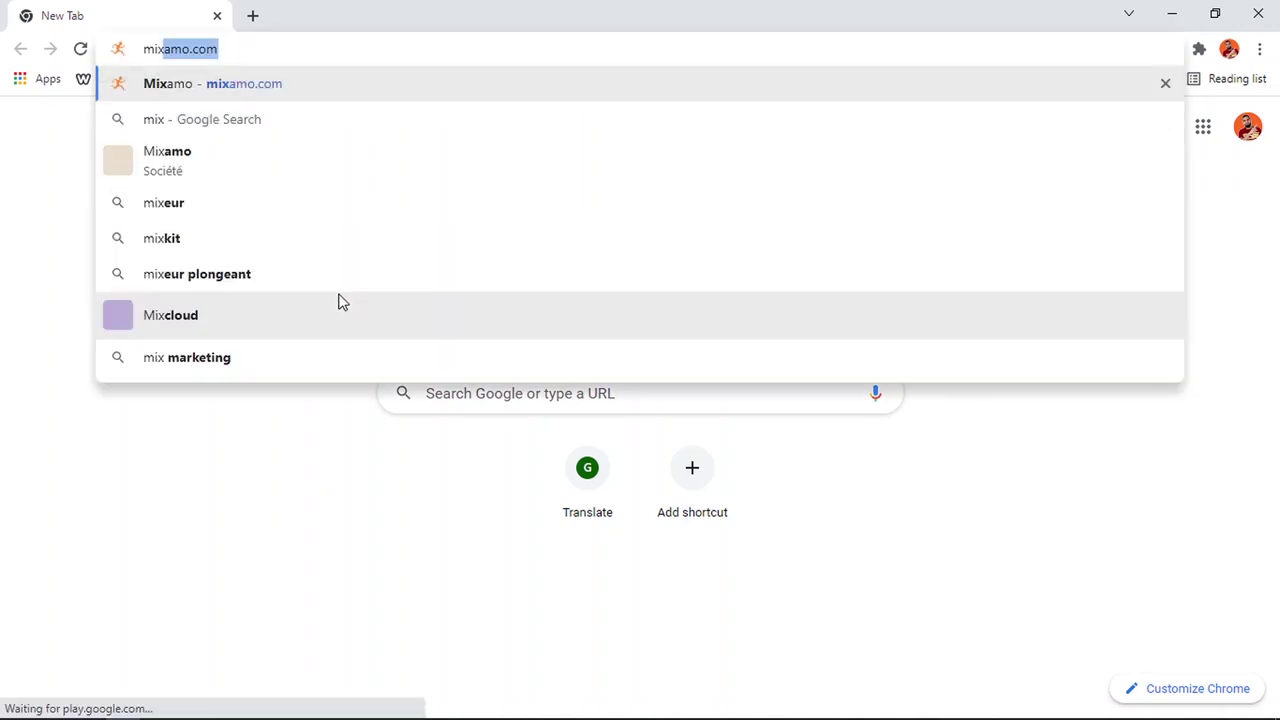
{"action": "key", "text": "Return"}
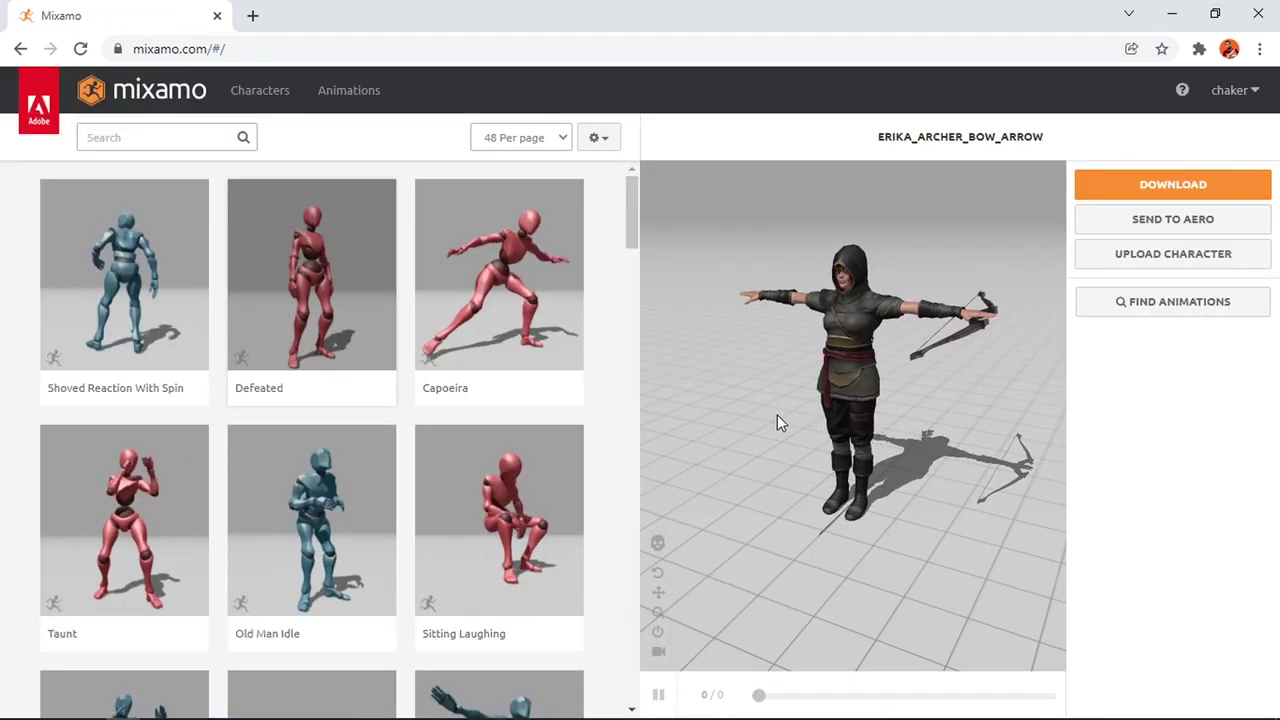
{"action": "left_click_drag", "start_coordinate": [777, 424], "coordinate": [934, 429]}
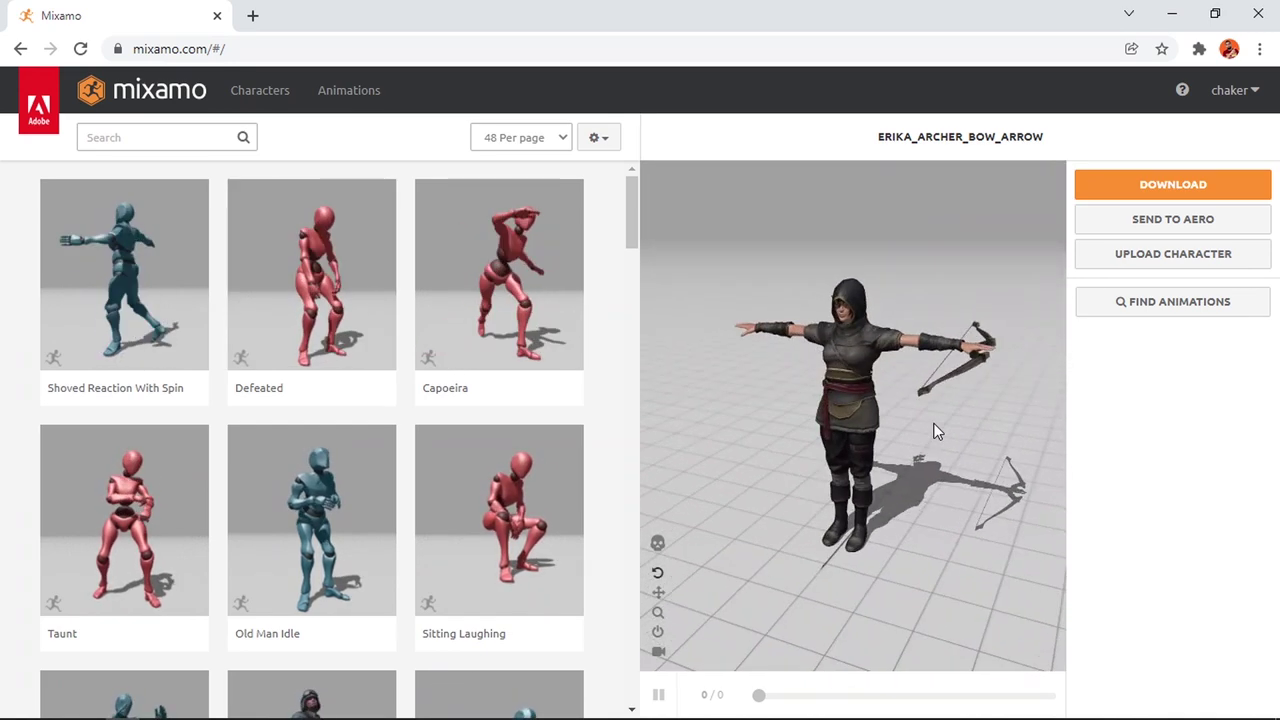
Pick Jolleen from the Characters list and use her as the character
{"action": "left_click", "coordinate": [260, 90]}
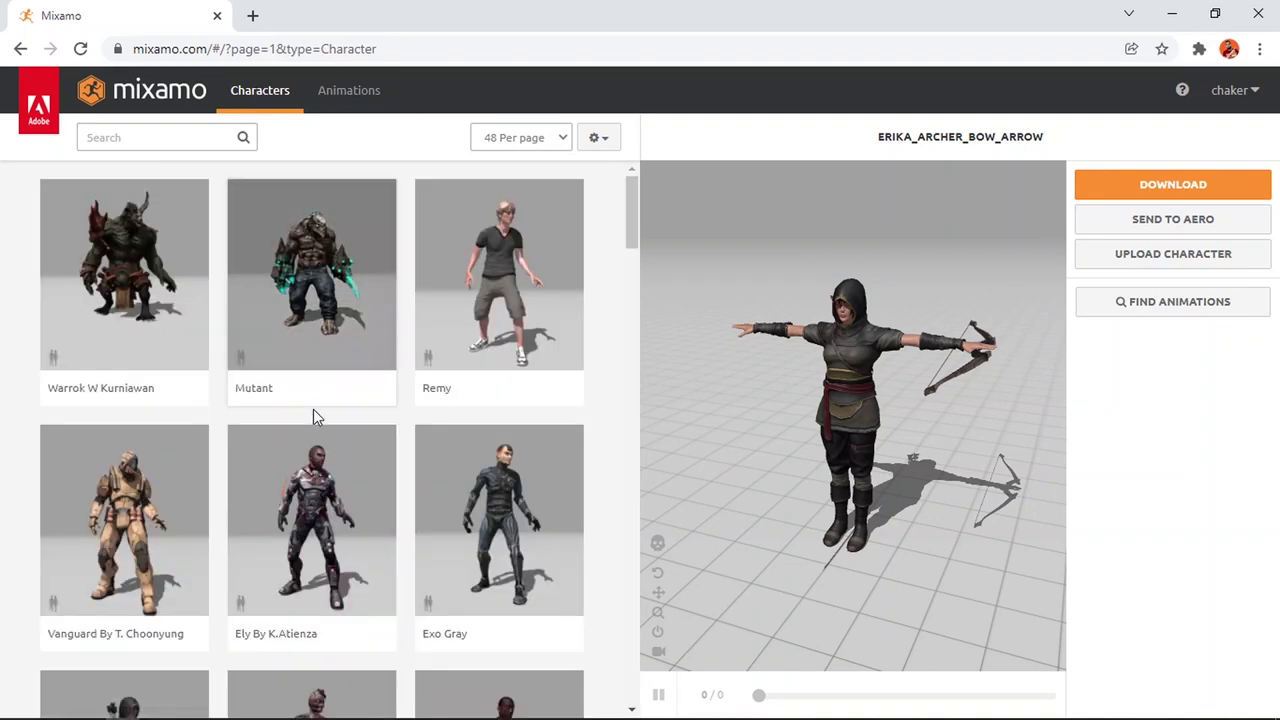
{"action": "scroll", "coordinate": [314, 420], "scroll_direction": "down", "scroll_amount": 10}
{"action": "scroll", "coordinate": [314, 437], "scroll_direction": "down", "scroll_amount": 8}
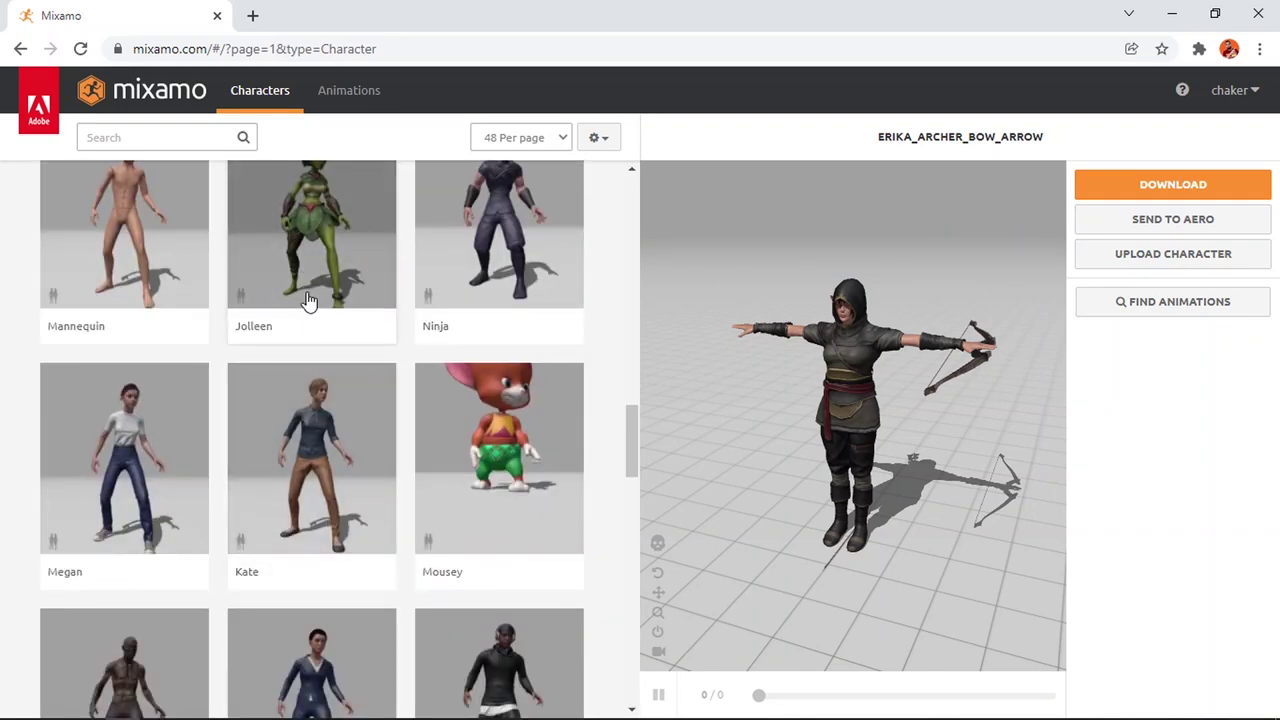
{"action": "scroll", "coordinate": [336, 360], "scroll_direction": "up", "scroll_amount": 2}
{"action": "scroll", "coordinate": [338, 374], "scroll_direction": "down", "scroll_amount": 1}
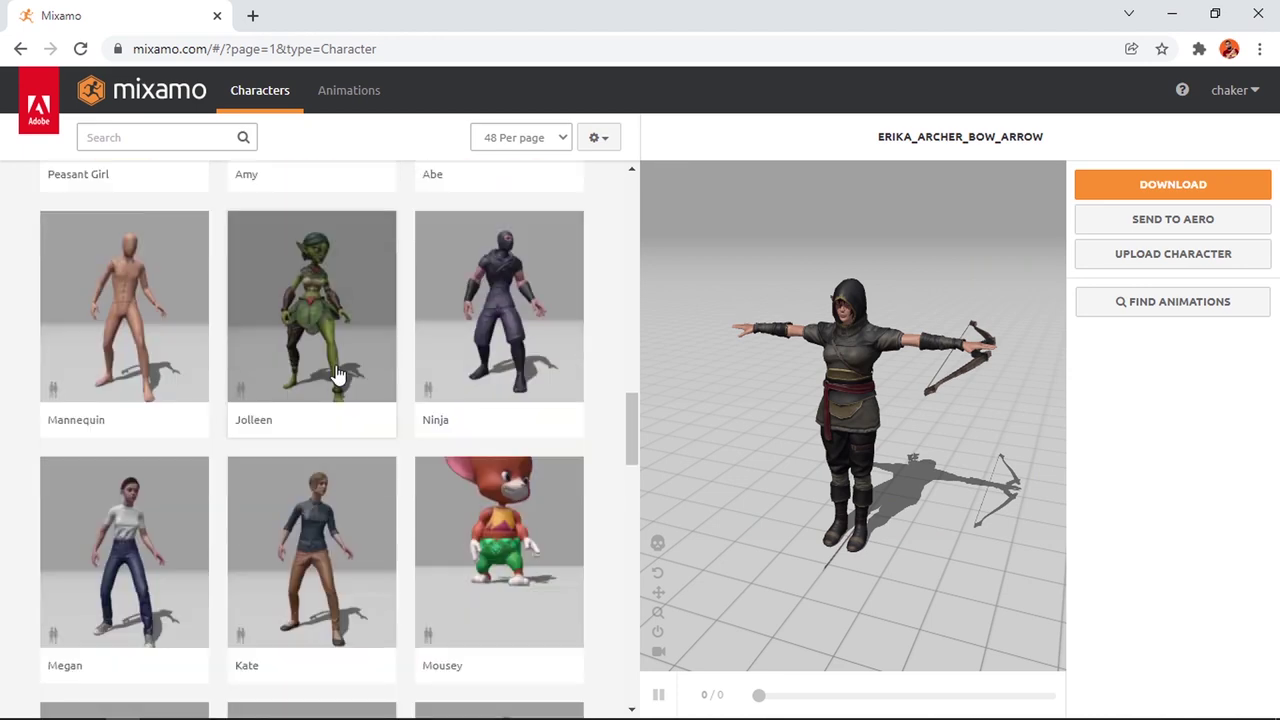
{"action": "left_click", "coordinate": [336, 368]}
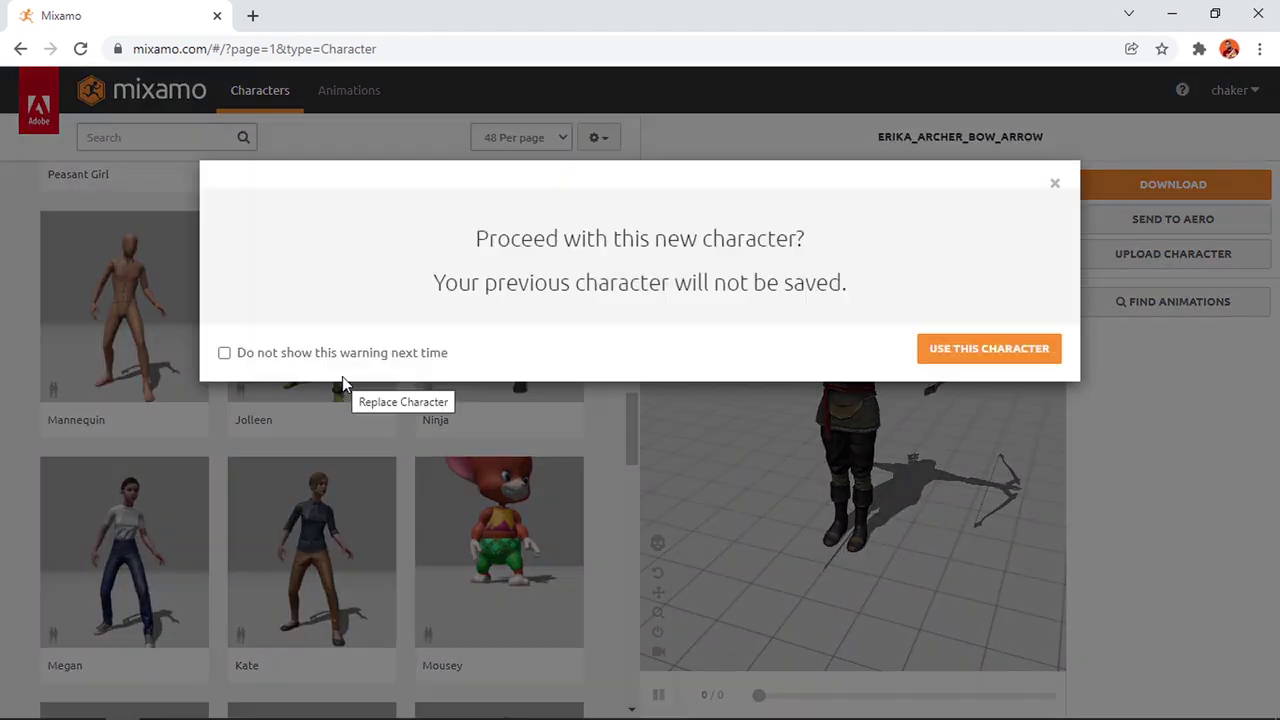
{"action": "left_click", "coordinate": [970, 352]}
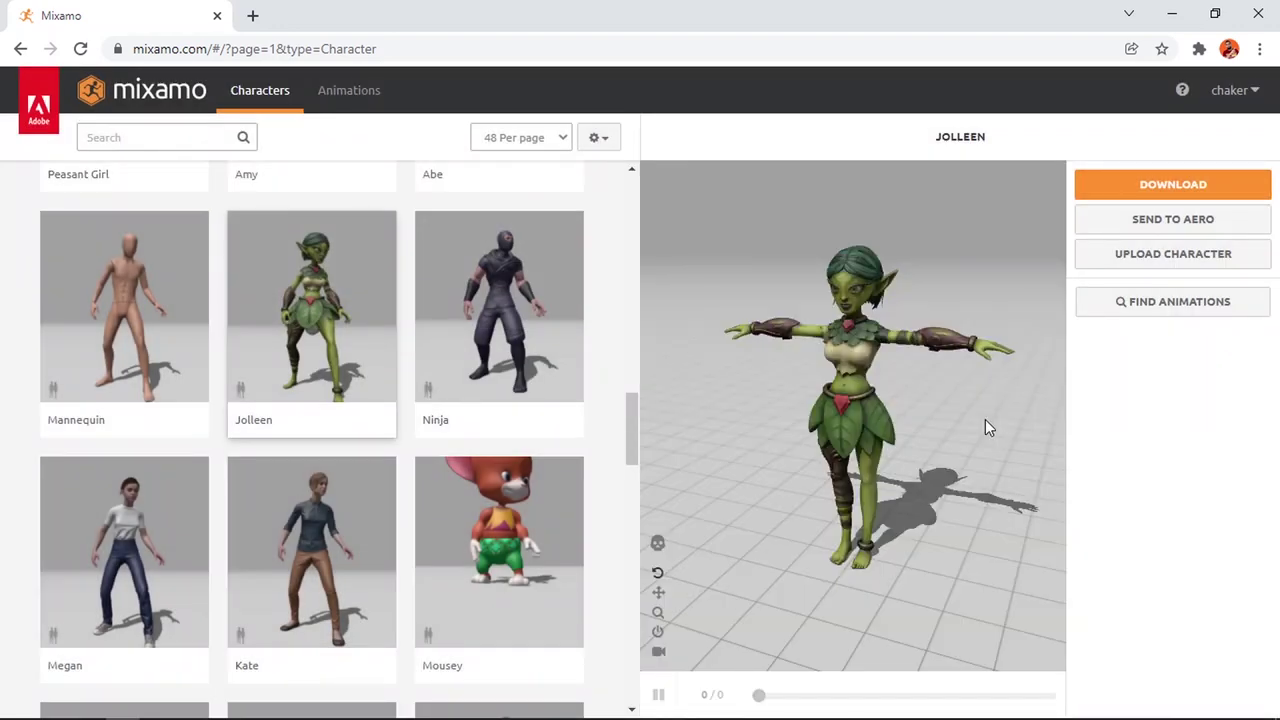
{"action": "left_click_drag", "start_coordinate": [907, 442], "coordinate": [841, 445]}
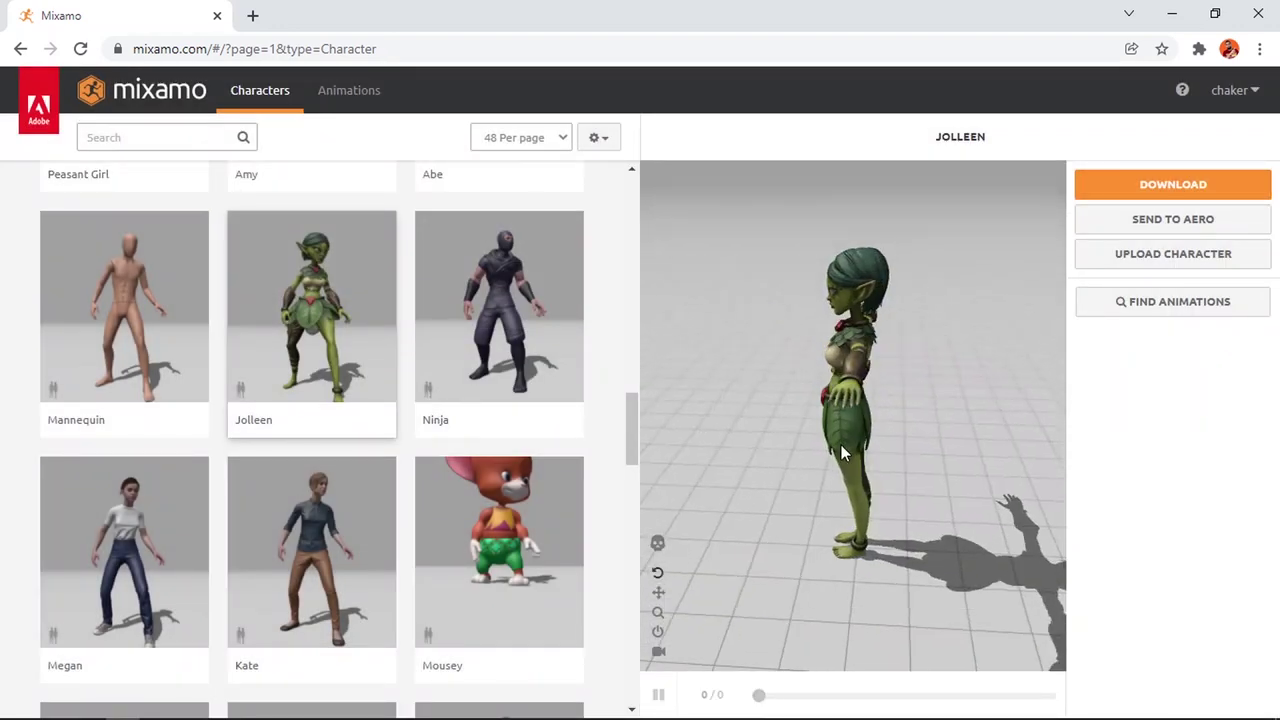
Choose FBX for Unity (.fbx) as Jolleen's download format
{"action": "left_click", "coordinate": [1173, 187]}
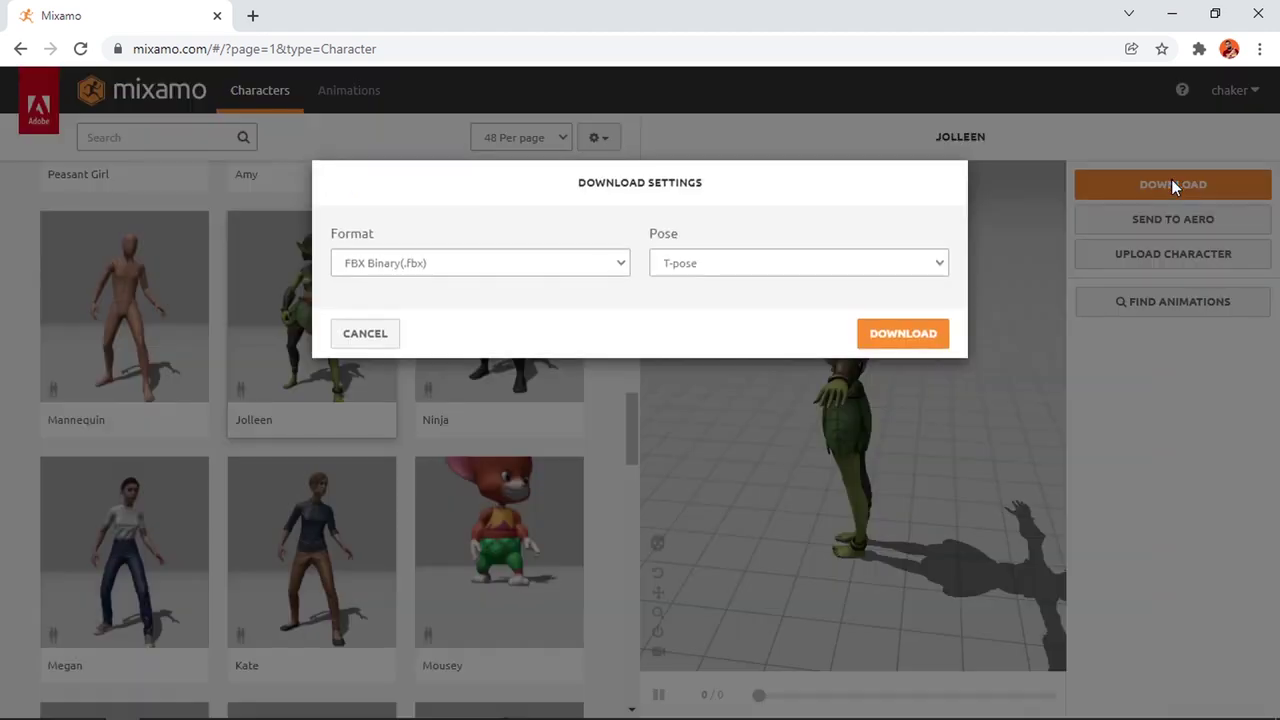
{"action": "left_click", "coordinate": [503, 265]}
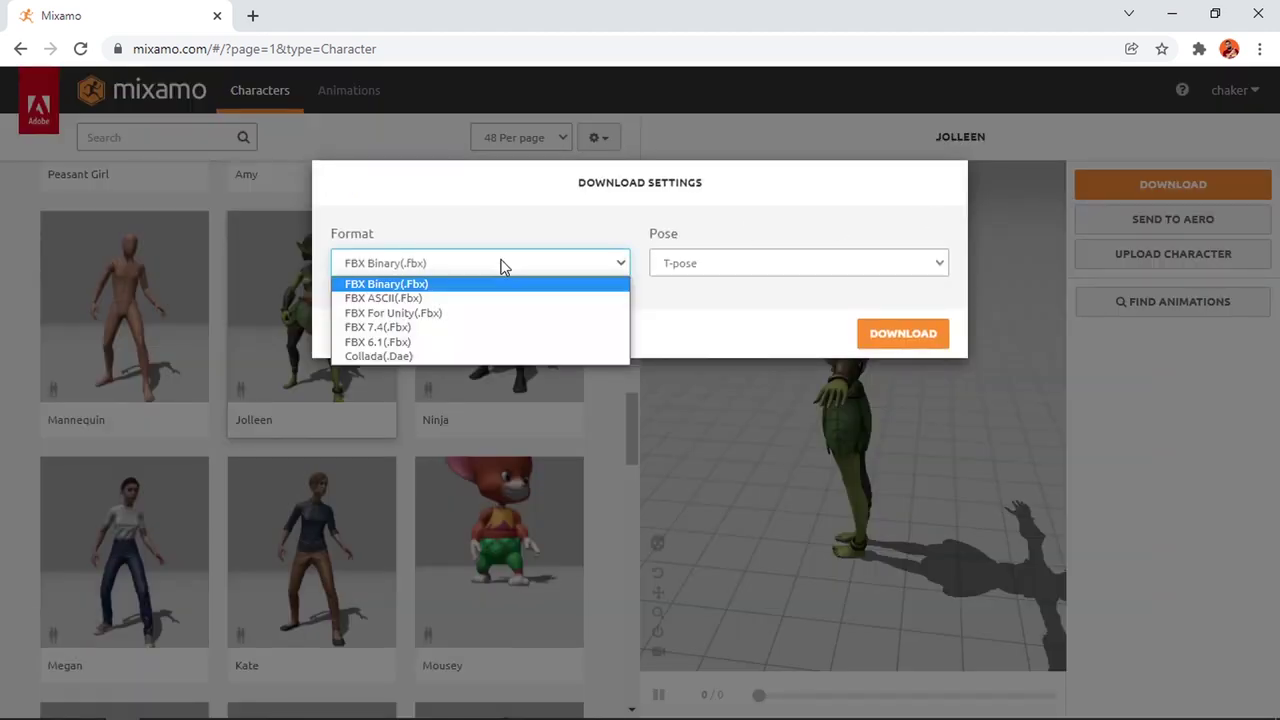
{"action": "left_click", "coordinate": [469, 314]}
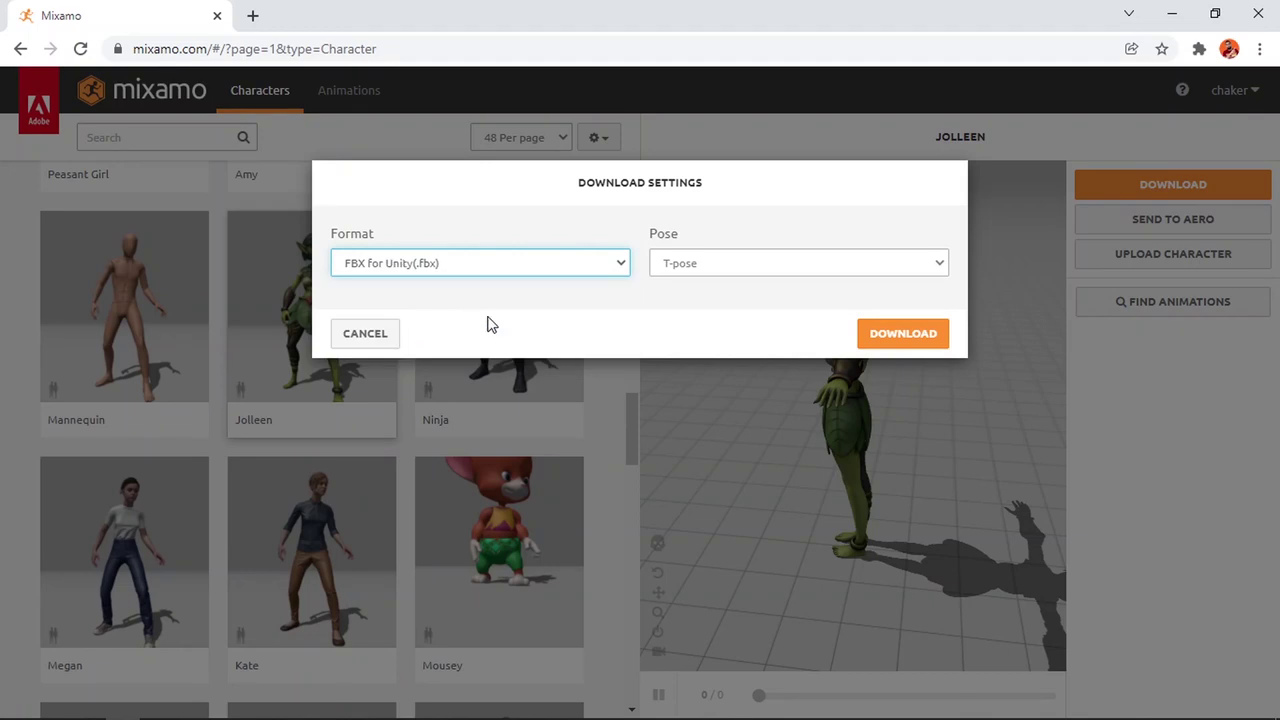
Download the character and save it to the Desktop as Joleen.fbx
{"action": "left_click", "coordinate": [900, 340]}
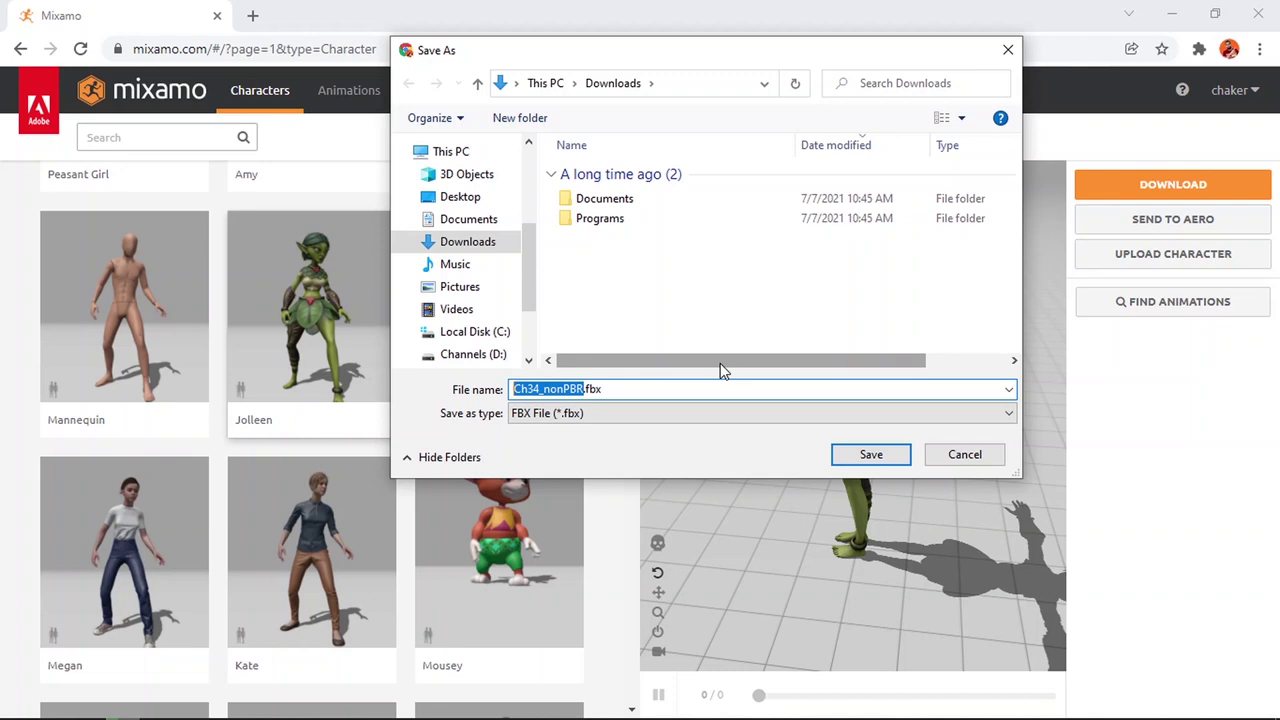
{"action": "type", "text": "Joleen"}
{"action": "left_click", "coordinate": [488, 200]}
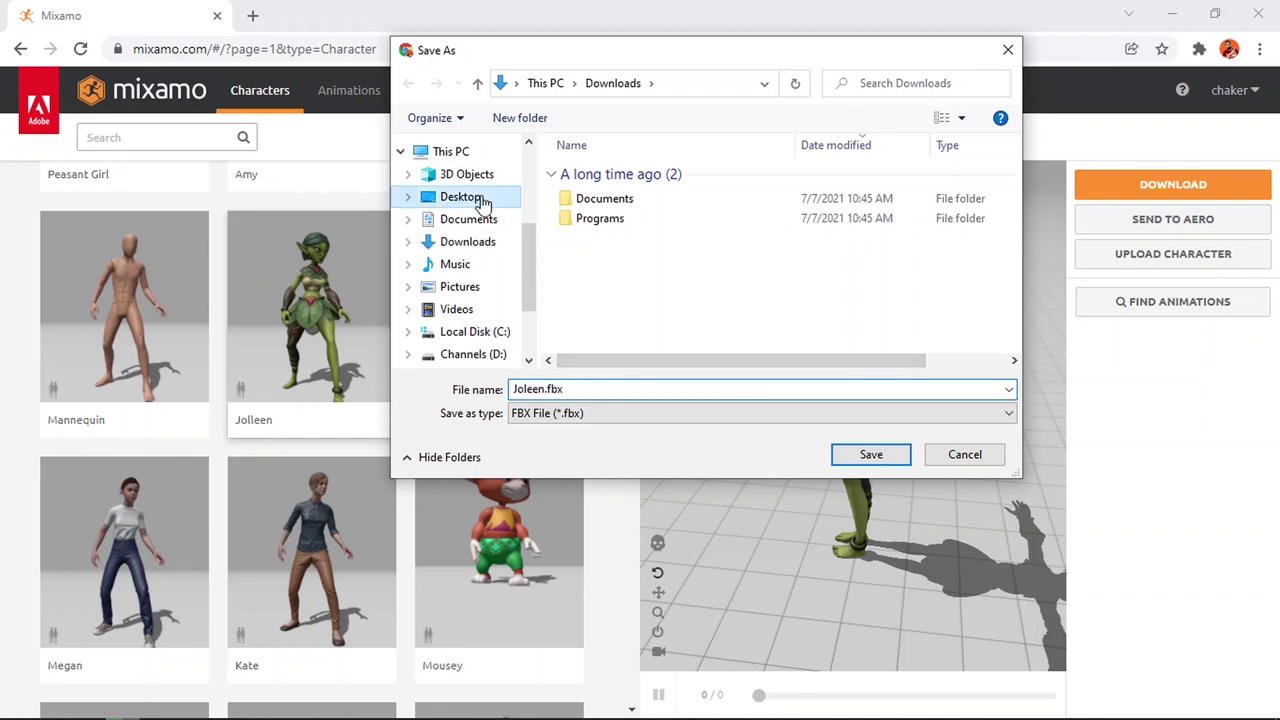
{"action": "left_click", "coordinate": [897, 456]}
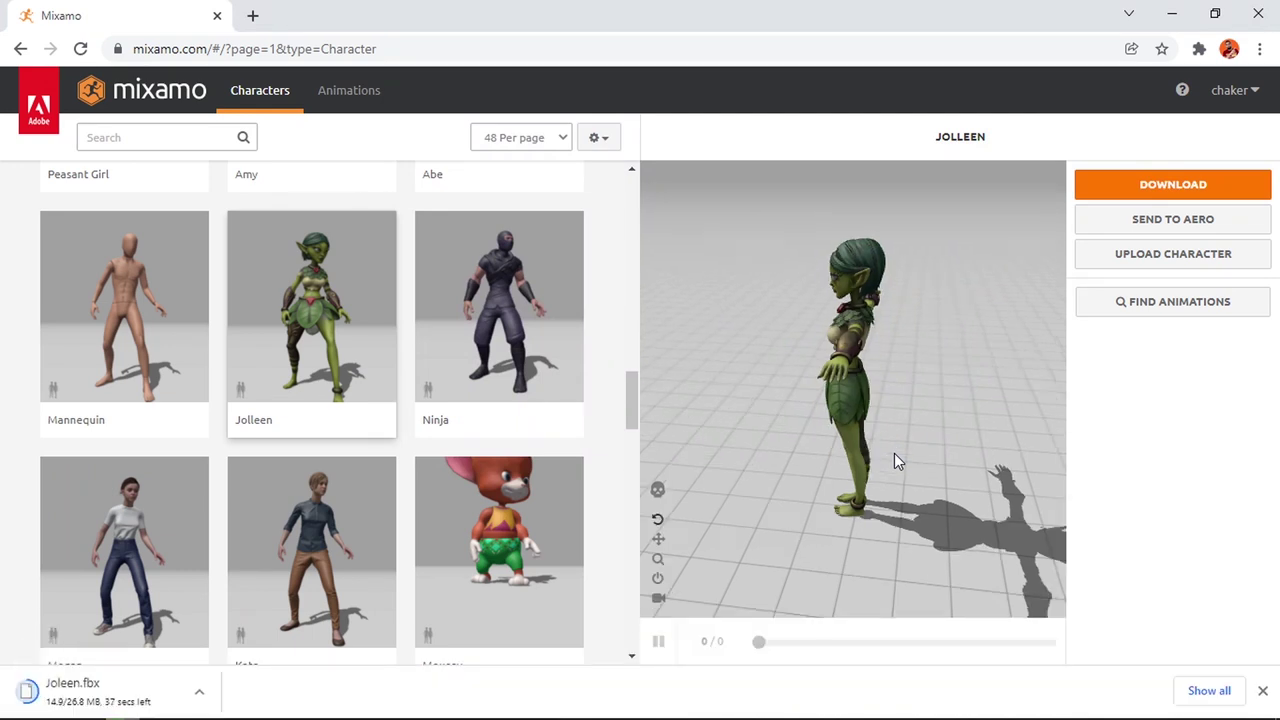
{"action": "left_click", "coordinate": [1172, 12]}
Import Joleen.fbx from the desktop into Assets and select it
{"action": "key", "text": "super+d"}
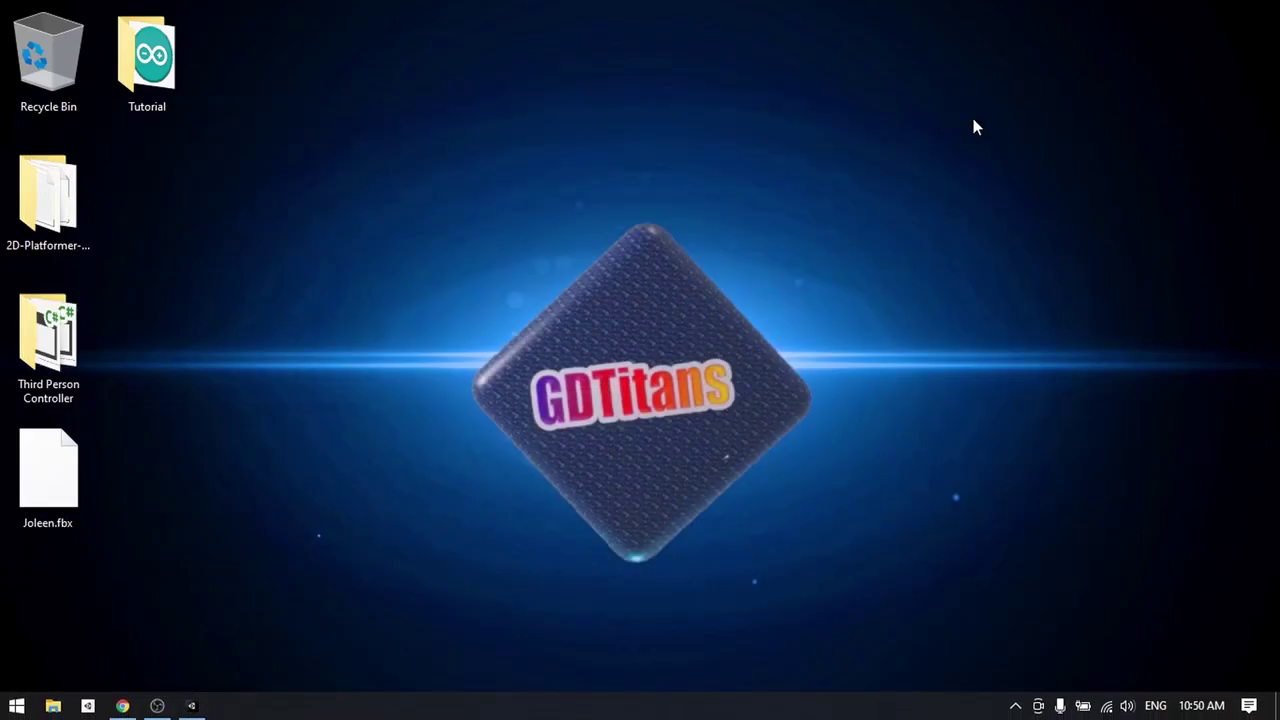
{"action": "left_click_drag", "start_coordinate": [76, 498], "coordinate": [74, 565]}
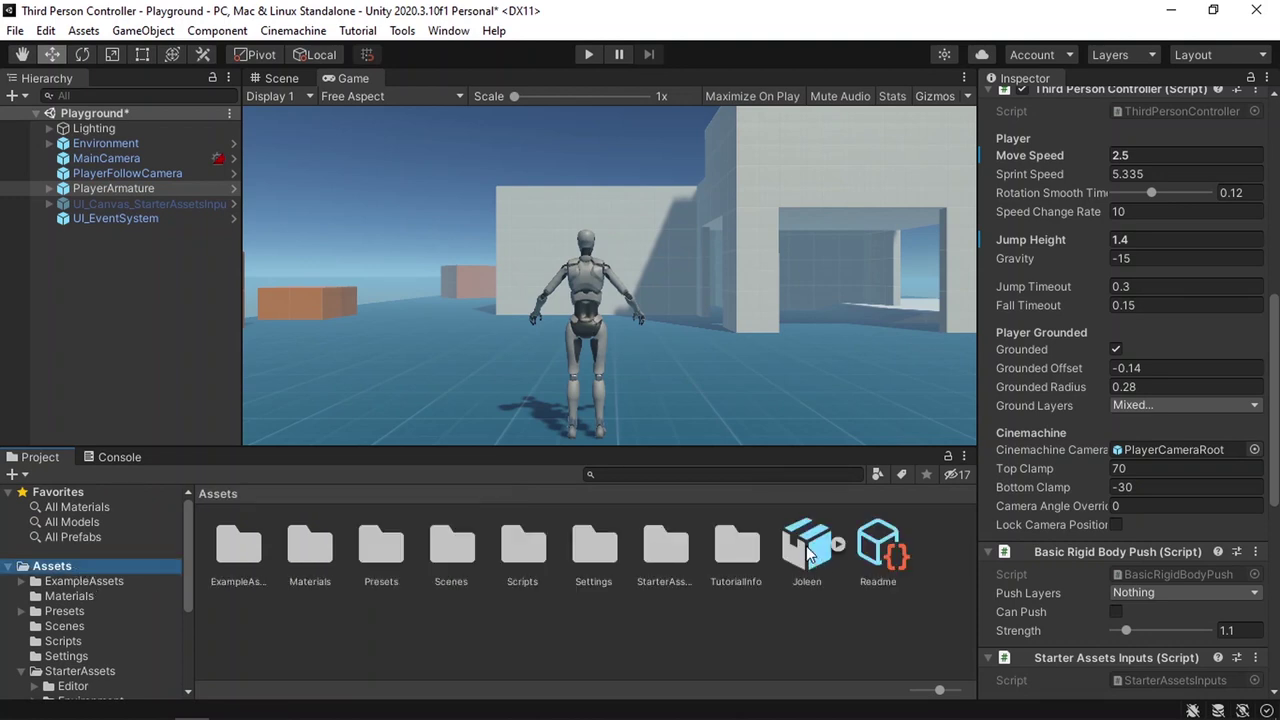
{"action": "left_click", "coordinate": [808, 555]}
Enlarge the Inspector preview and rotate the grey, untextured Joleen model
{"action": "left_click", "coordinate": [1023, 434]}
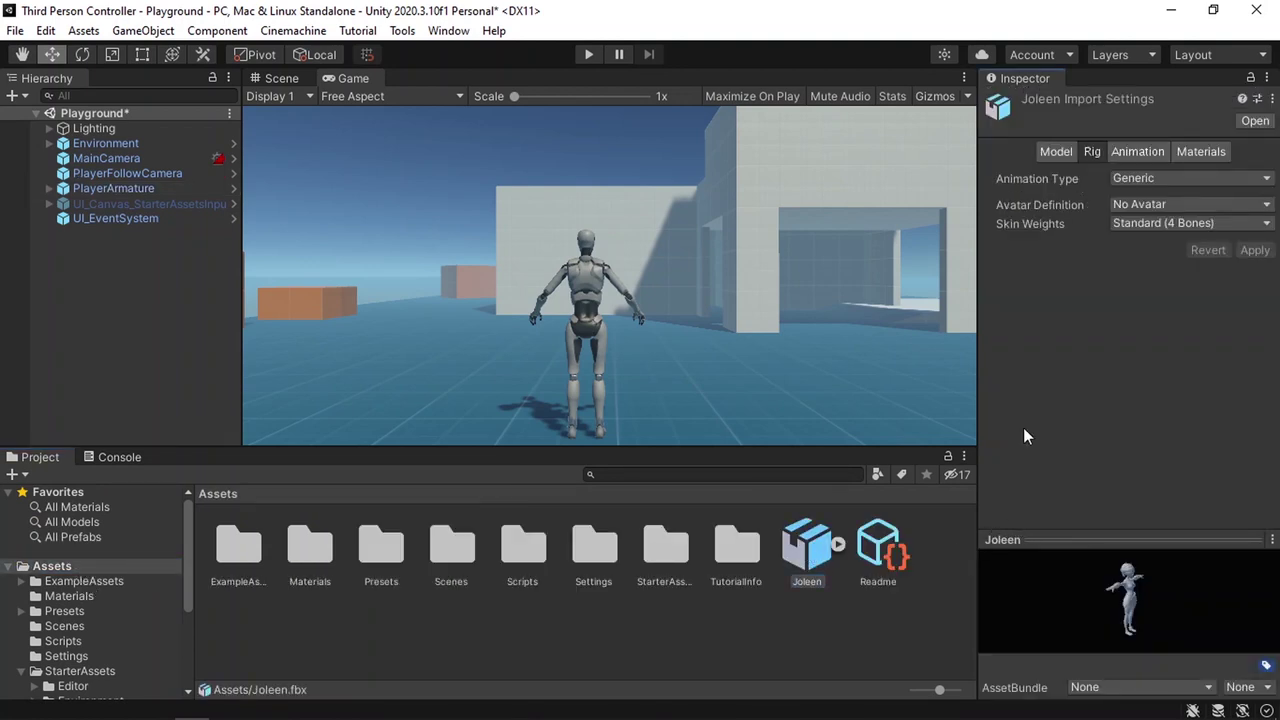
{"action": "left_click_drag", "start_coordinate": [1051, 530], "coordinate": [1050, 336]}
{"action": "left_click_drag", "start_coordinate": [1228, 585], "coordinate": [1172, 576]}
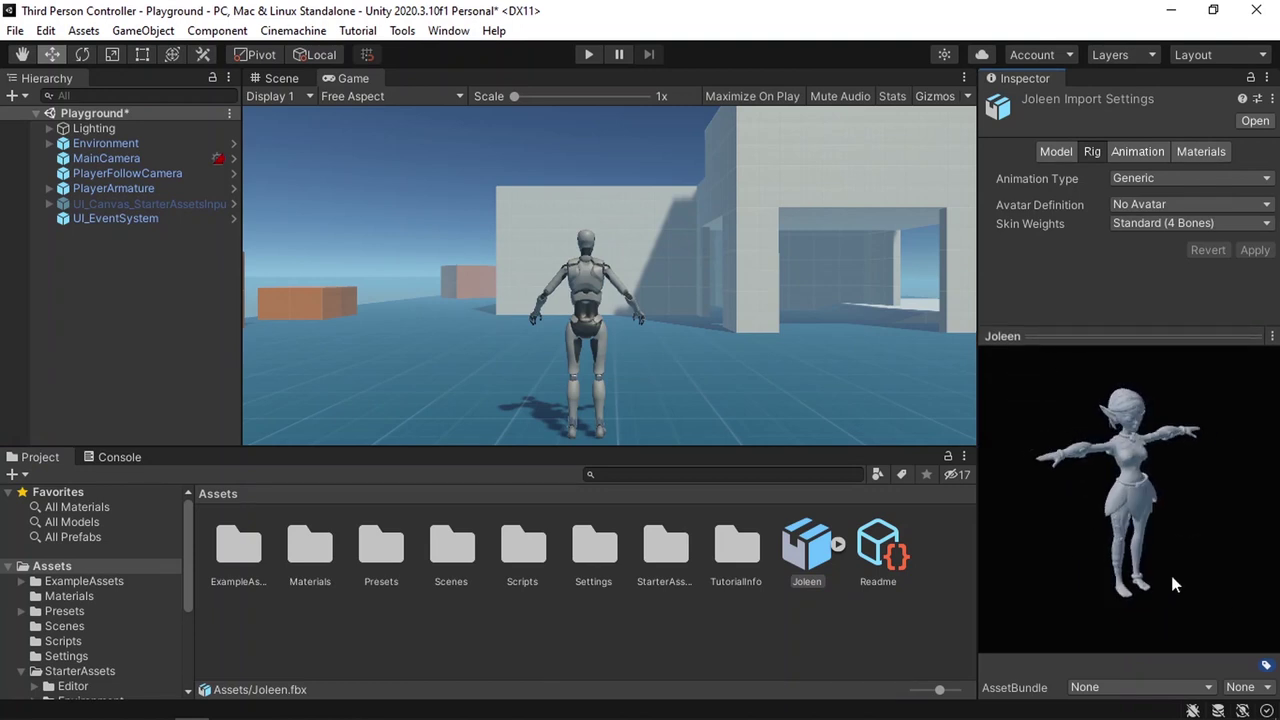
{"action": "left_click", "coordinate": [814, 560]}
Start Extract Textures in the Materials tab and create a new folder named Textures
{"action": "left_click", "coordinate": [1200, 150]}
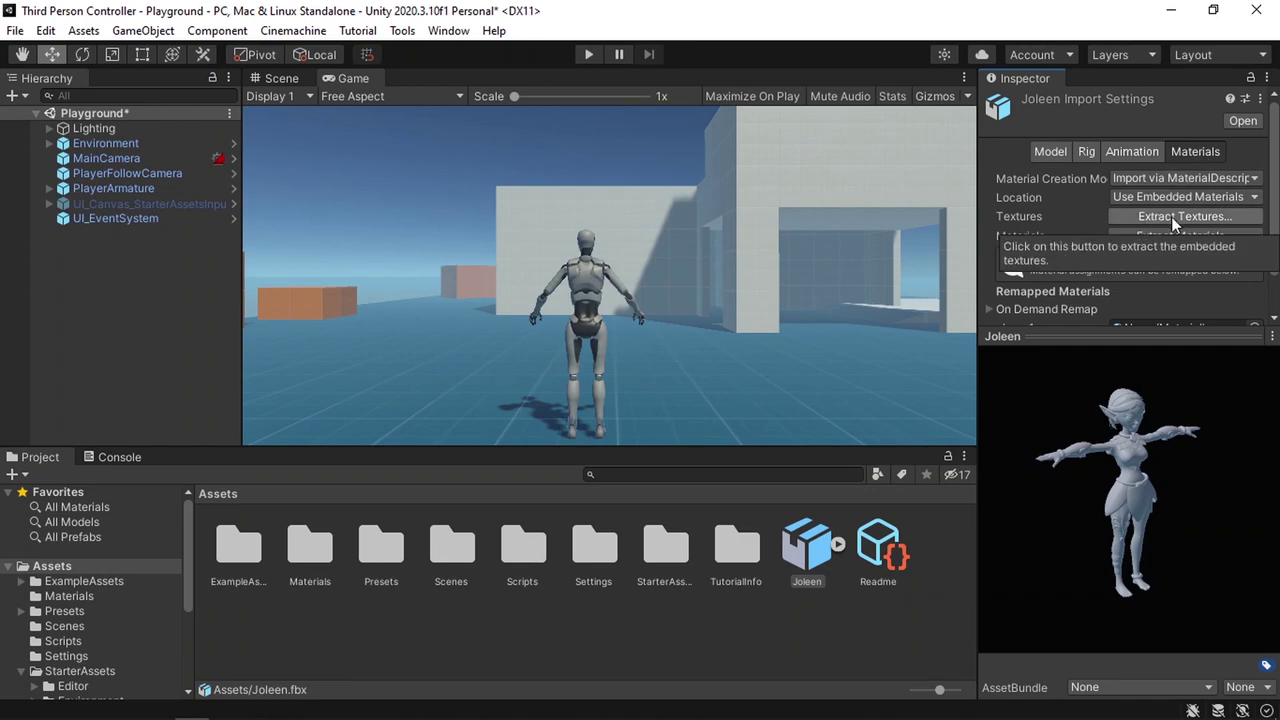
{"action": "left_click", "coordinate": [1196, 217]}
{"action": "right_click", "coordinate": [525, 522]}
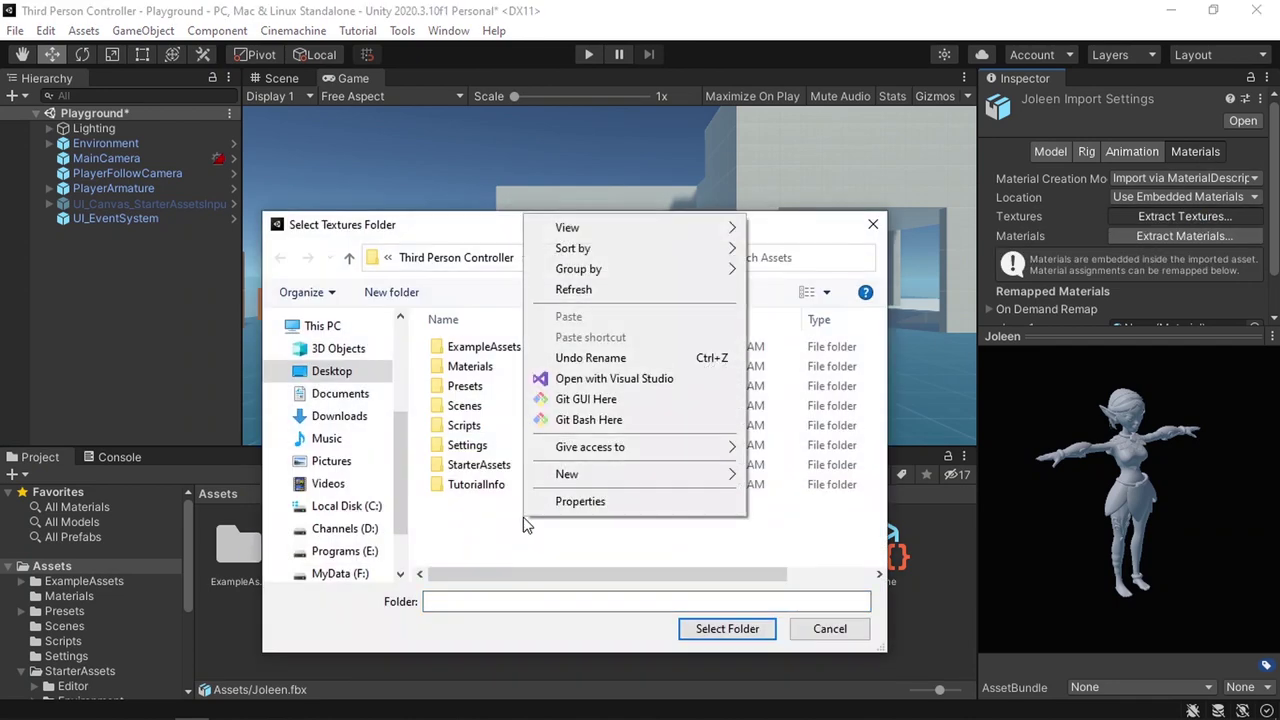
{"action": "mouse_move", "coordinate": [657, 477]}
{"action": "left_click", "coordinate": [797, 479]}
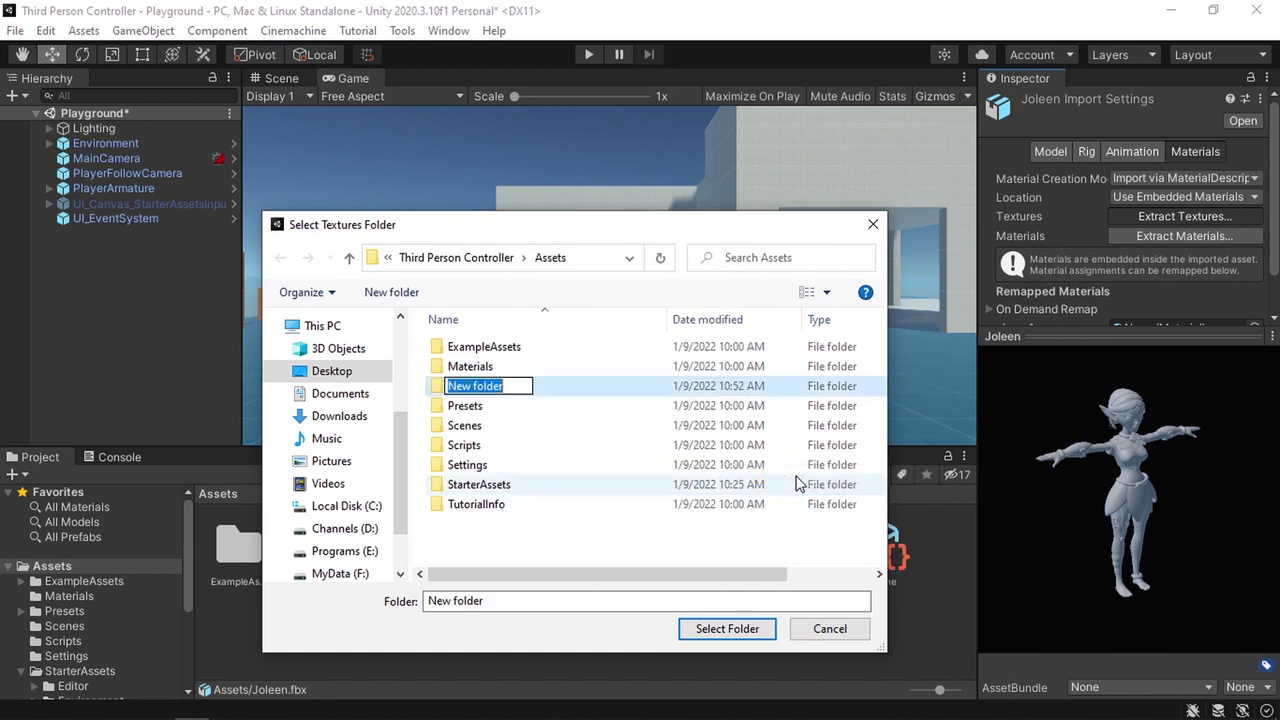
{"action": "type", "text": "Textures"}
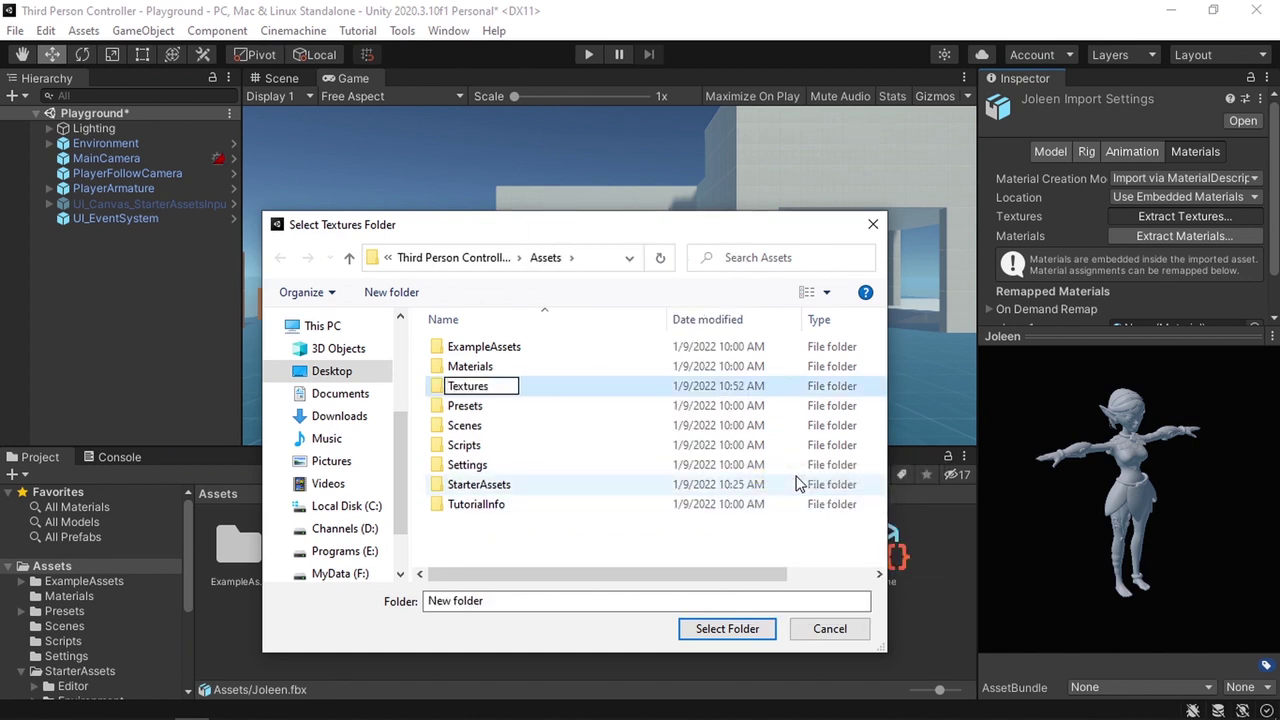
{"action": "key", "text": "Return"}
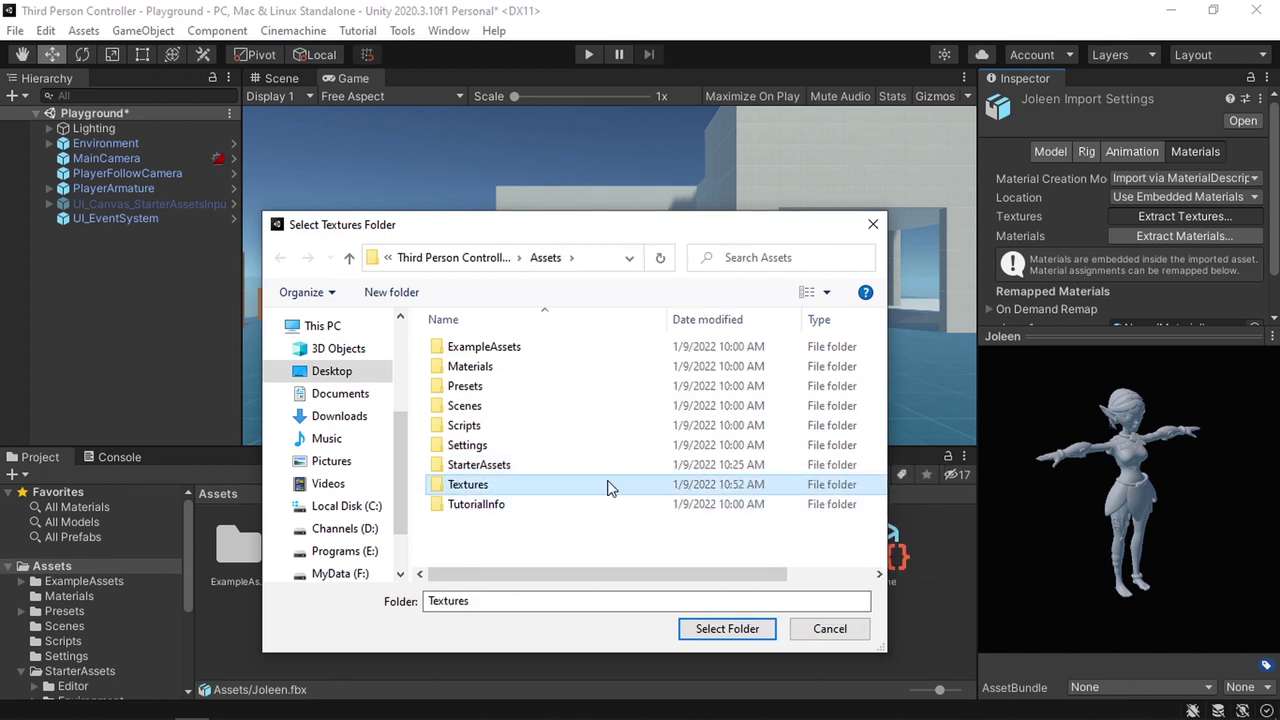
Extract into the Textures folder and rotate the now-coloured preview
{"action": "double_click", "coordinate": [606, 486]}
{"action": "left_click", "coordinate": [727, 629]}
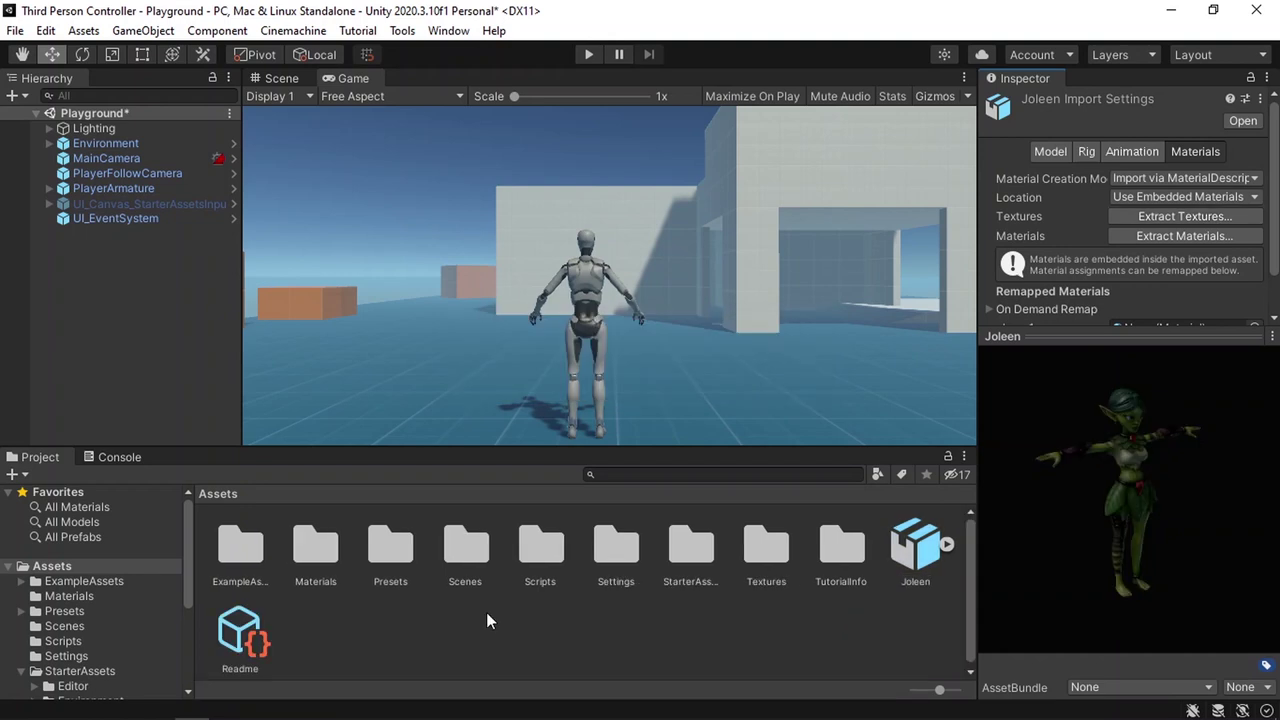
{"action": "left_click_drag", "start_coordinate": [1185, 528], "coordinate": [1151, 519]}
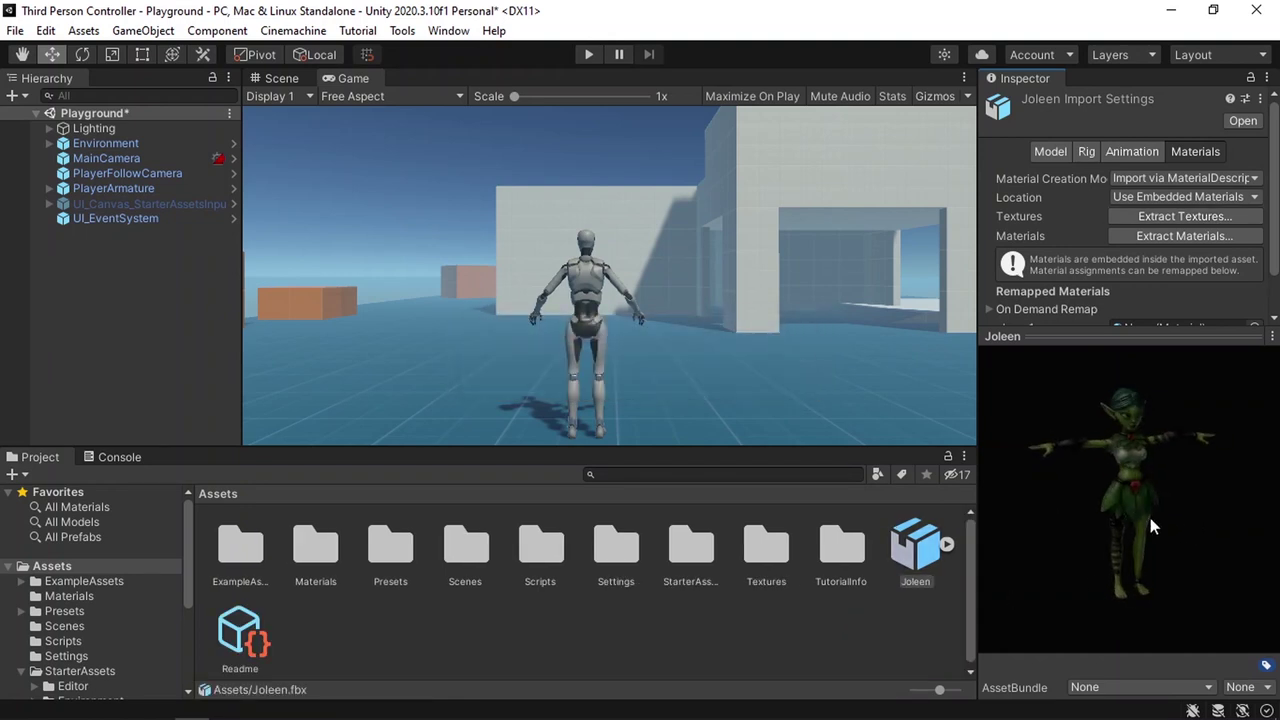
Set Joleen's Rig Animation Type to Humanoid and apply the change
{"action": "left_click", "coordinate": [927, 541]}
{"action": "left_click", "coordinate": [1086, 152]}
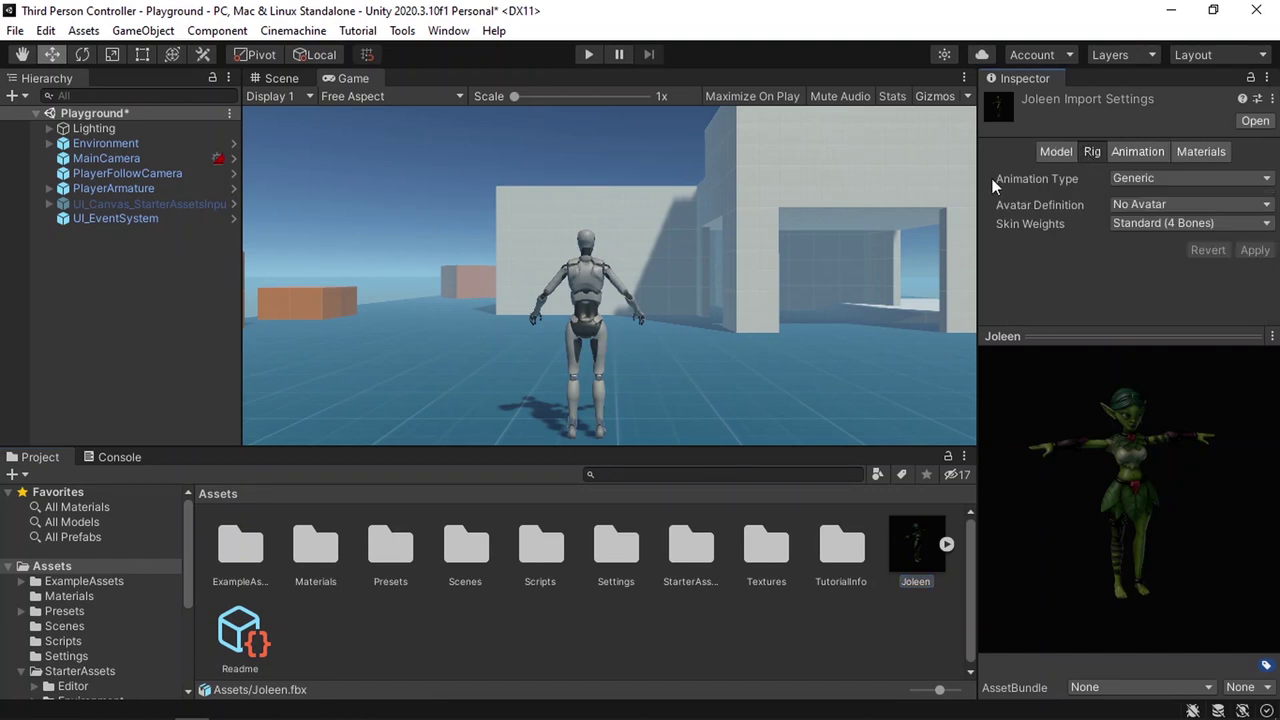
{"action": "left_click", "coordinate": [1136, 179]}
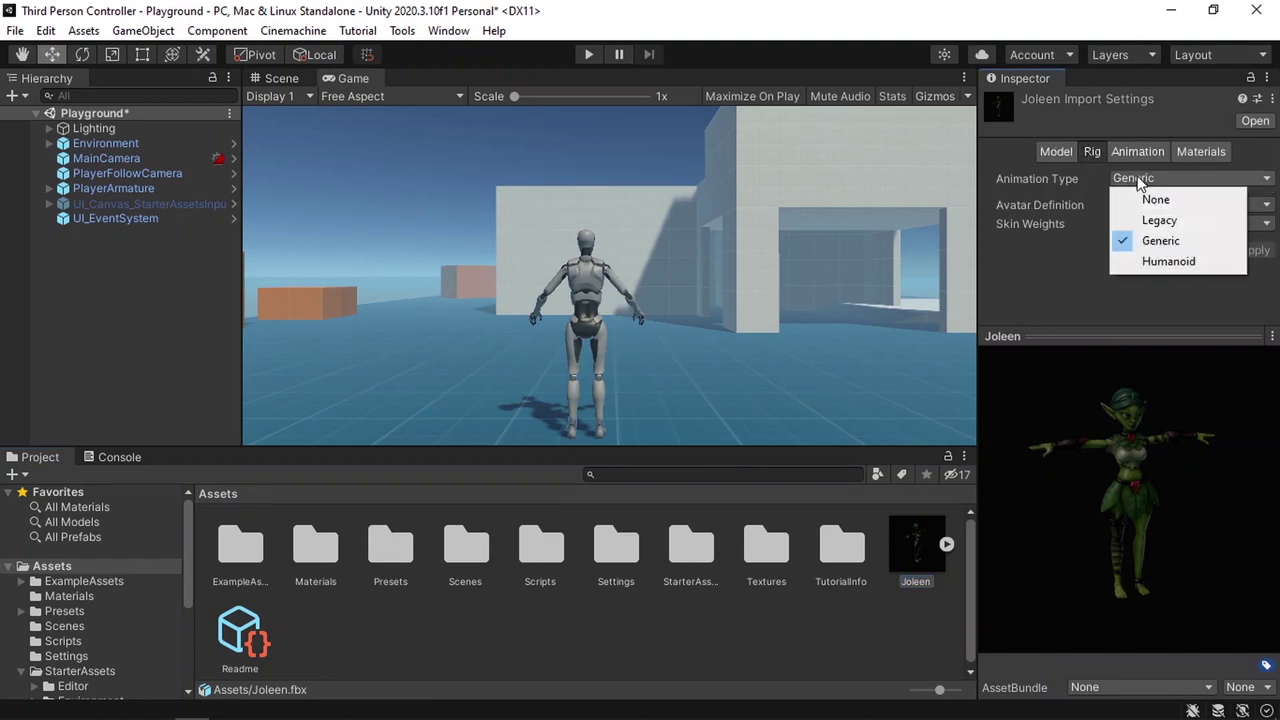
{"action": "left_click", "coordinate": [1165, 266]}
{"action": "scroll", "coordinate": [1131, 248], "scroll_direction": "down", "scroll_amount": 1}
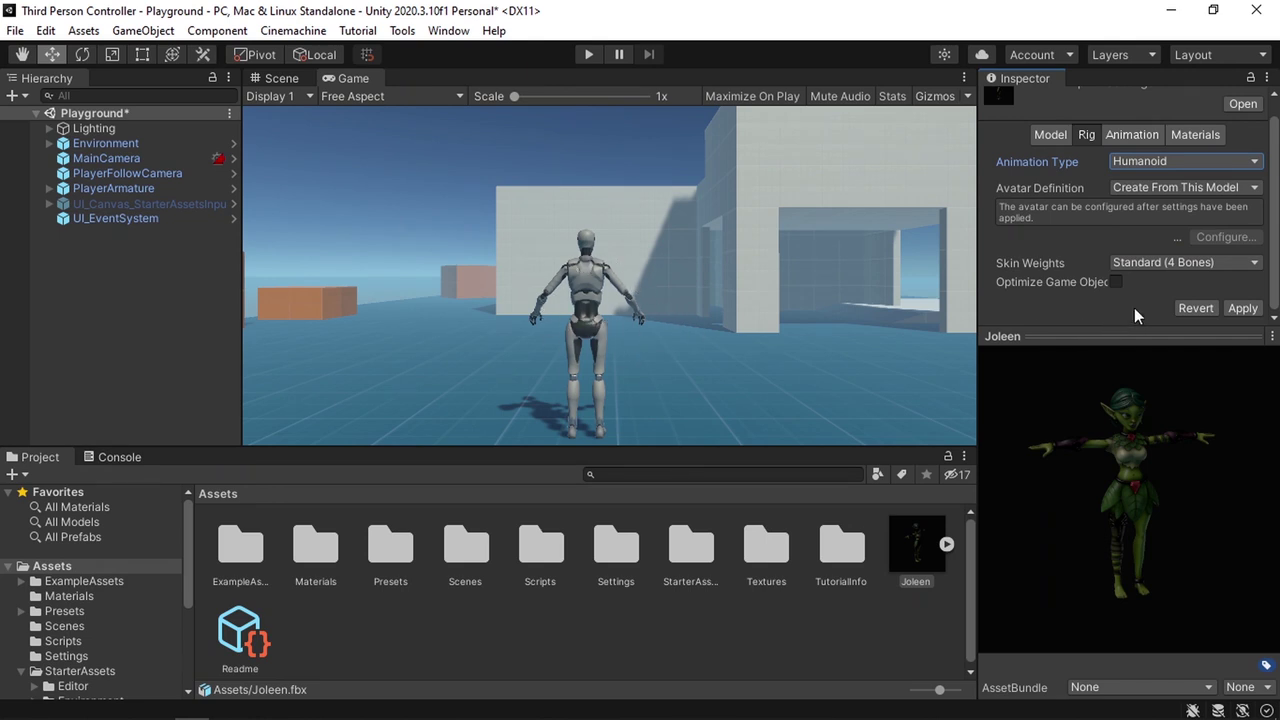
{"action": "left_click", "coordinate": [1242, 308]}
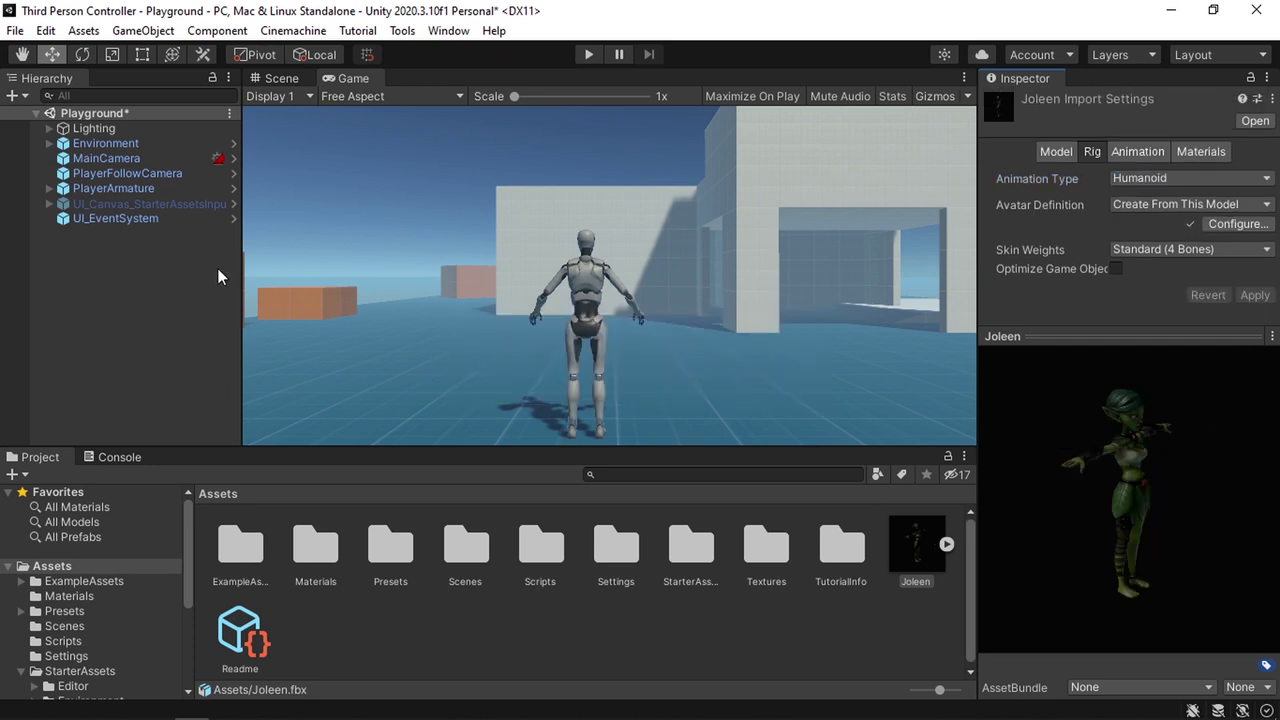
Expand PlayerArmature and Geometry to reveal Armature_Mesh
{"action": "left_click", "coordinate": [48, 188]}
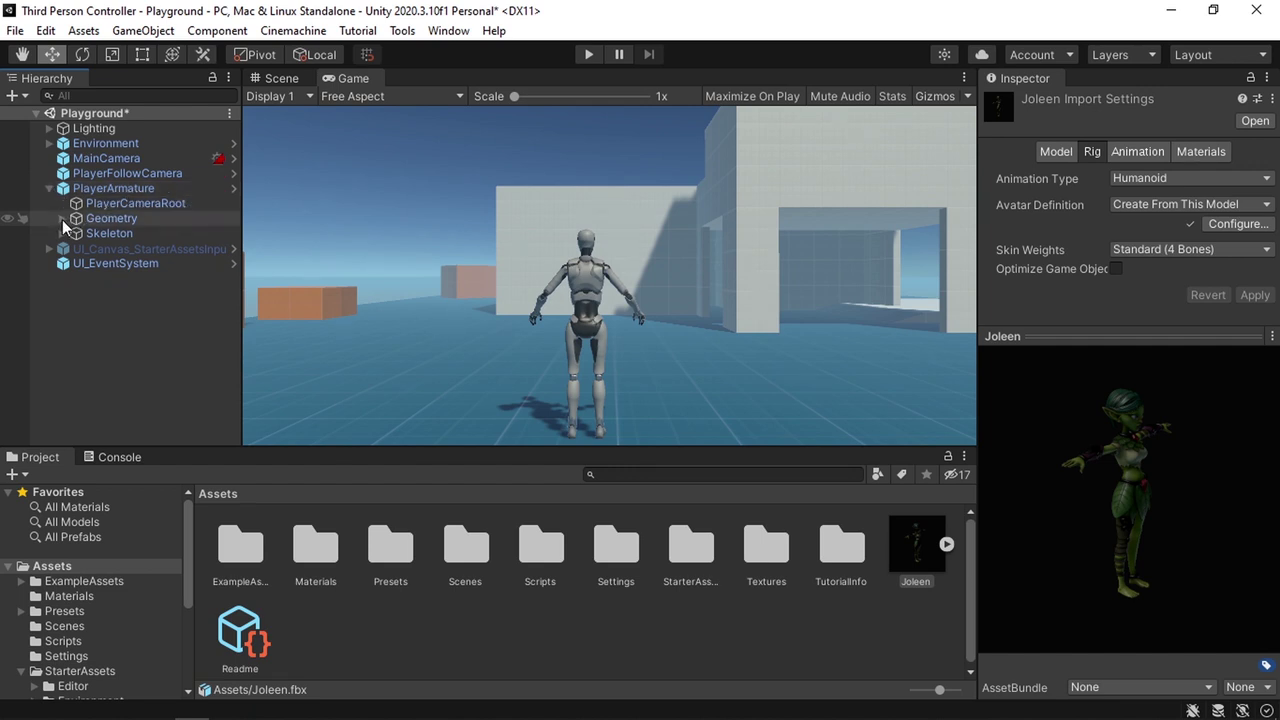
{"action": "left_click", "coordinate": [62, 218]}
{"action": "left_click", "coordinate": [140, 232]}
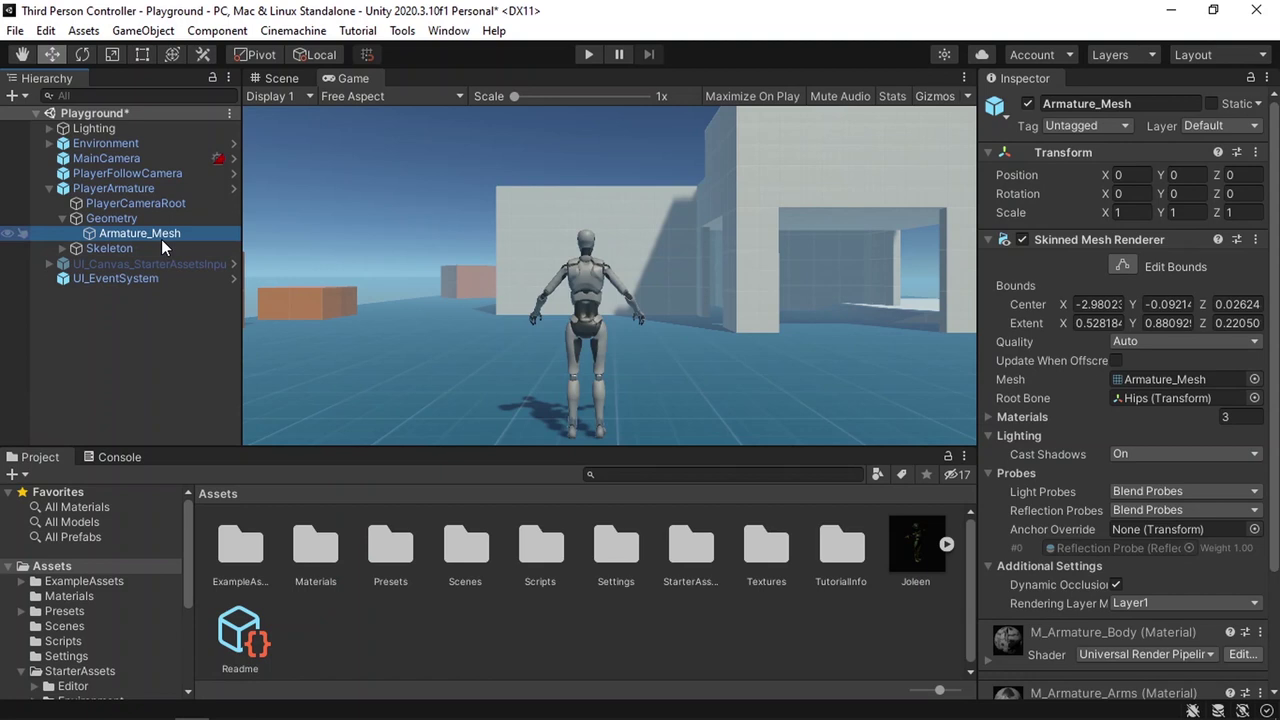
Unpack the PlayerArmature prefab completely and reselect Armature_Mesh
{"action": "right_click", "coordinate": [142, 188]}
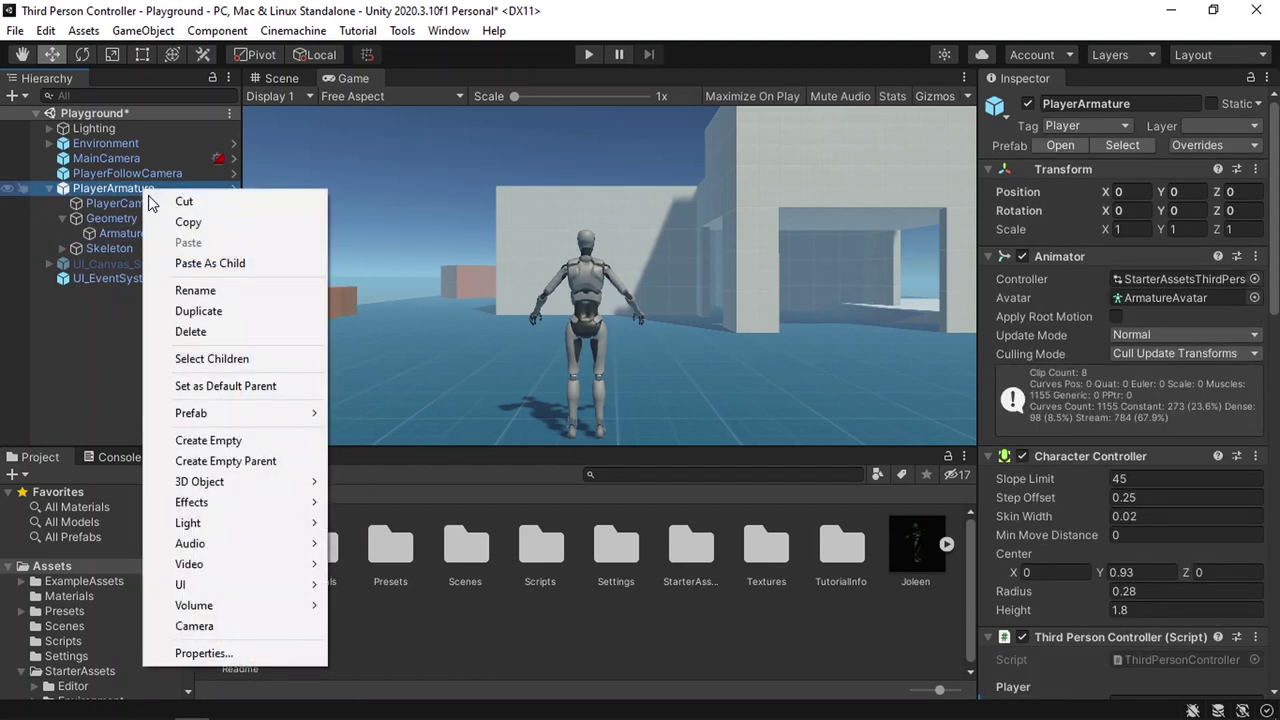
{"action": "mouse_move", "coordinate": [277, 420]}
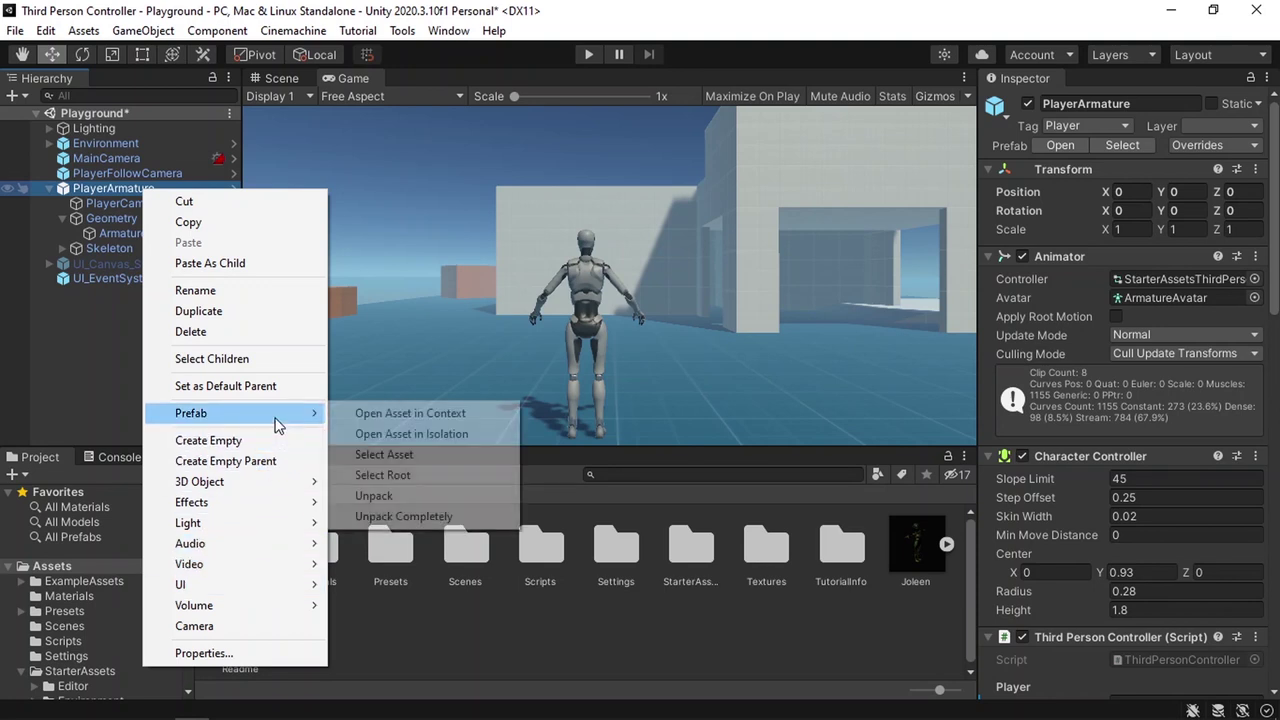
{"action": "left_click", "coordinate": [404, 515]}
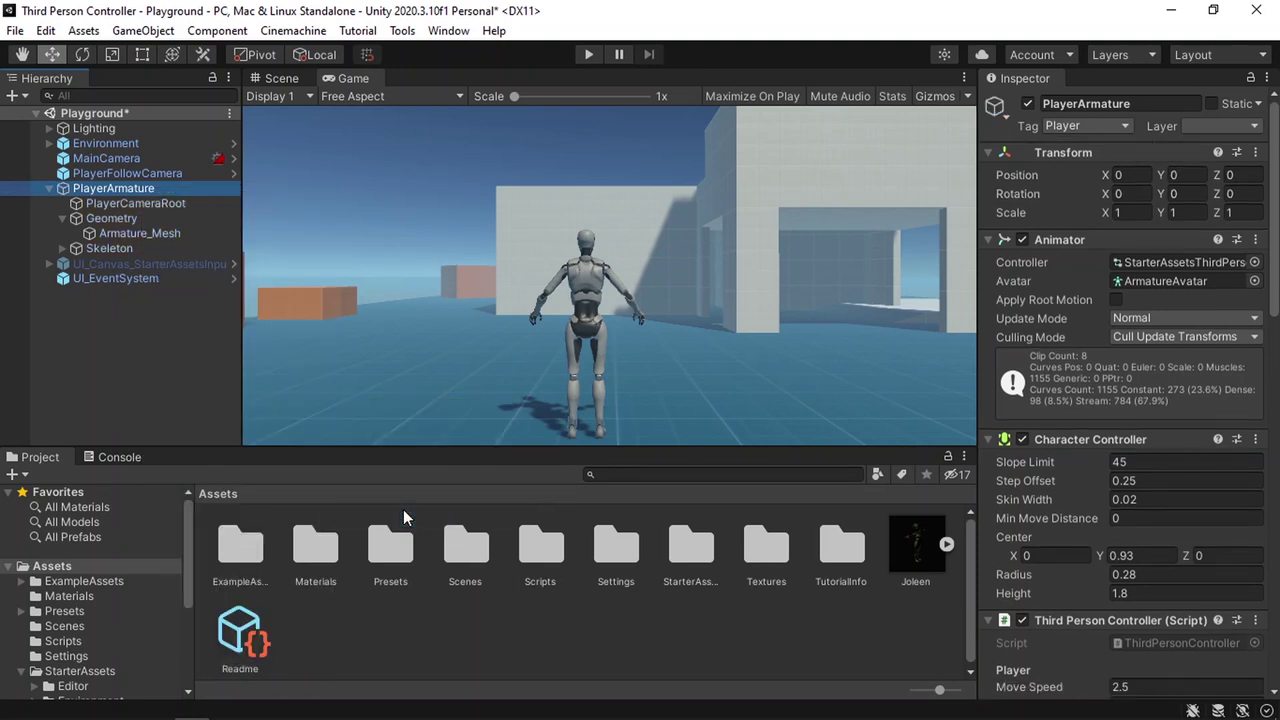
{"action": "left_click", "coordinate": [203, 238]}
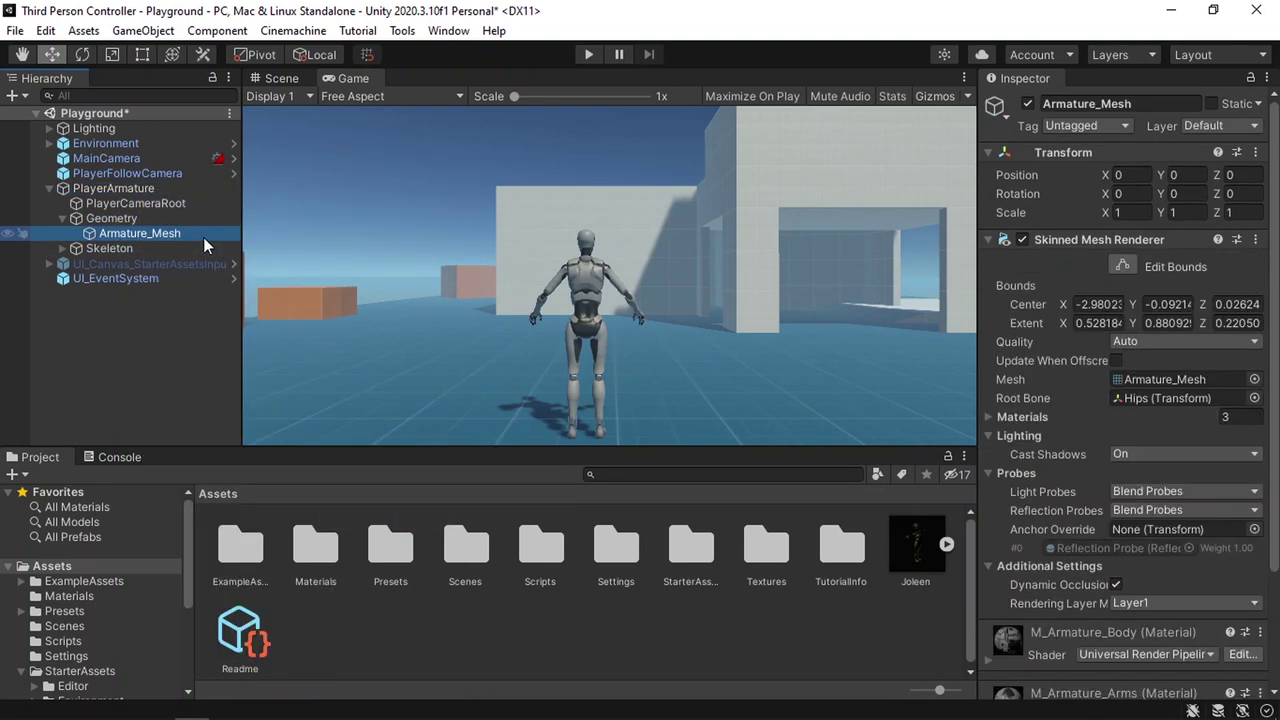
Replace Armature_Mesh with the Joleen model under PlayerArmature's Geometry
{"action": "key", "text": "Delete"}
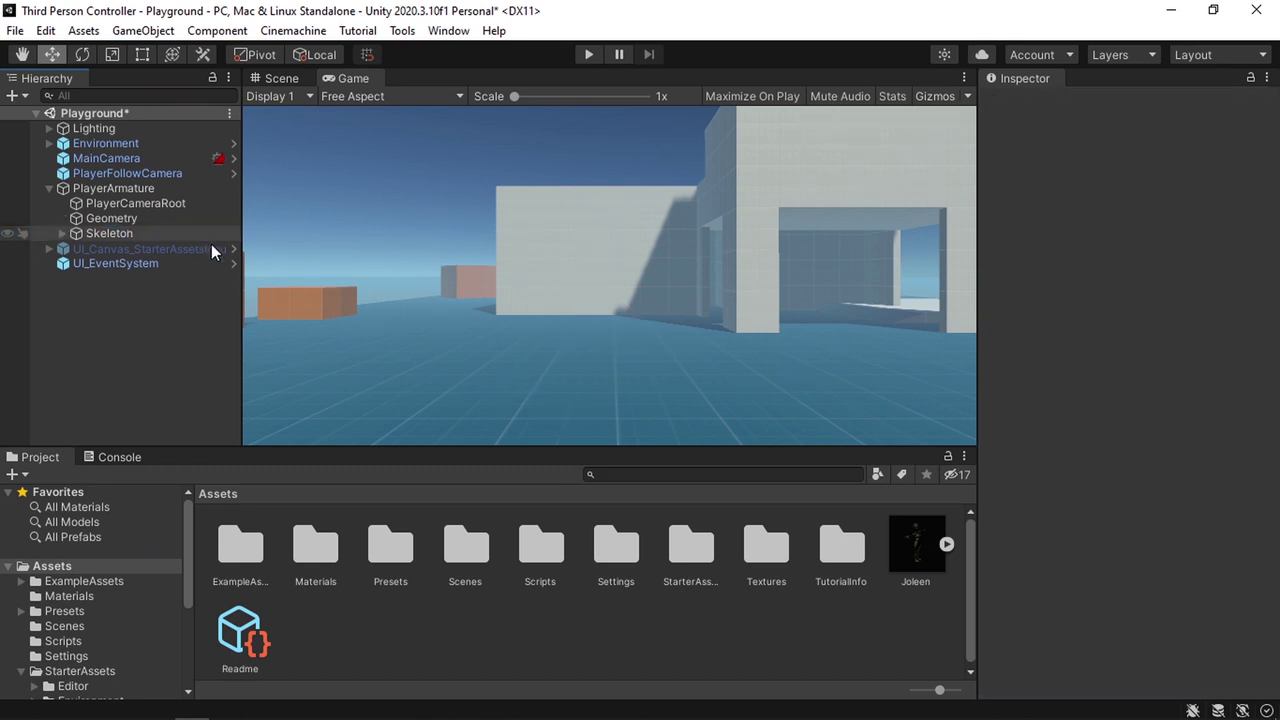
{"action": "left_click_drag", "start_coordinate": [910, 549], "coordinate": [117, 218]}
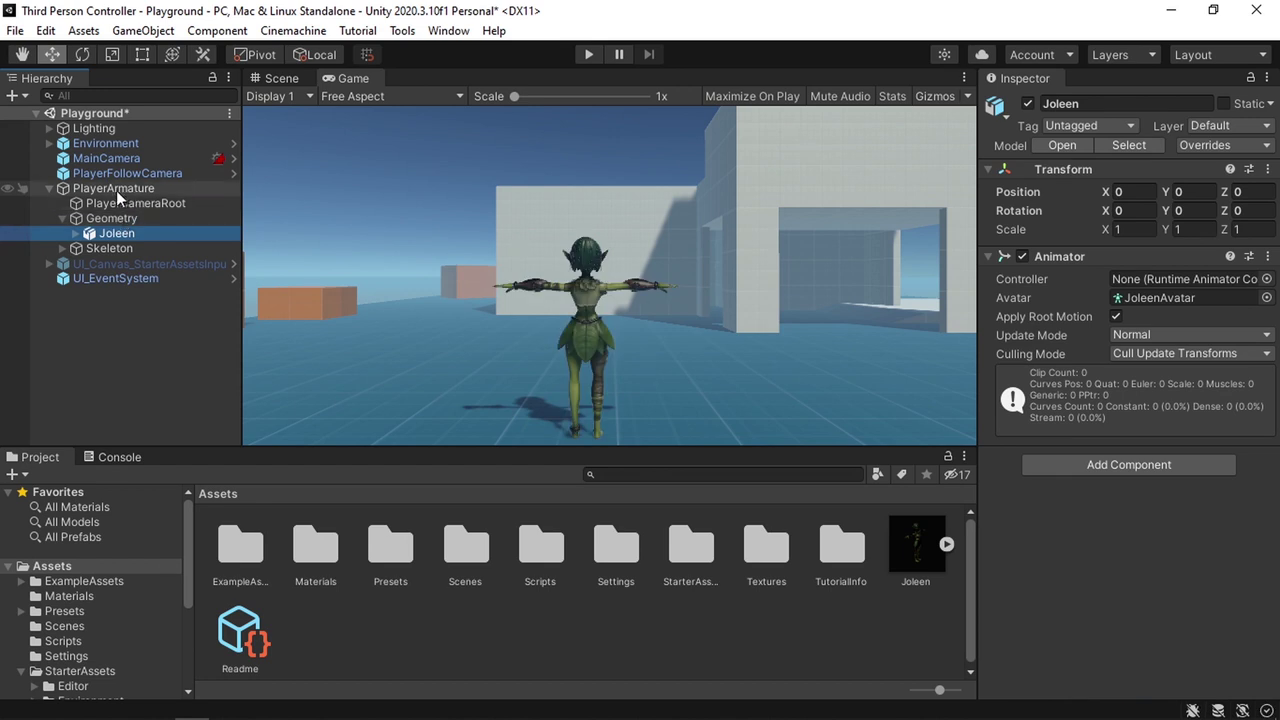
{"action": "left_click", "coordinate": [142, 188]}
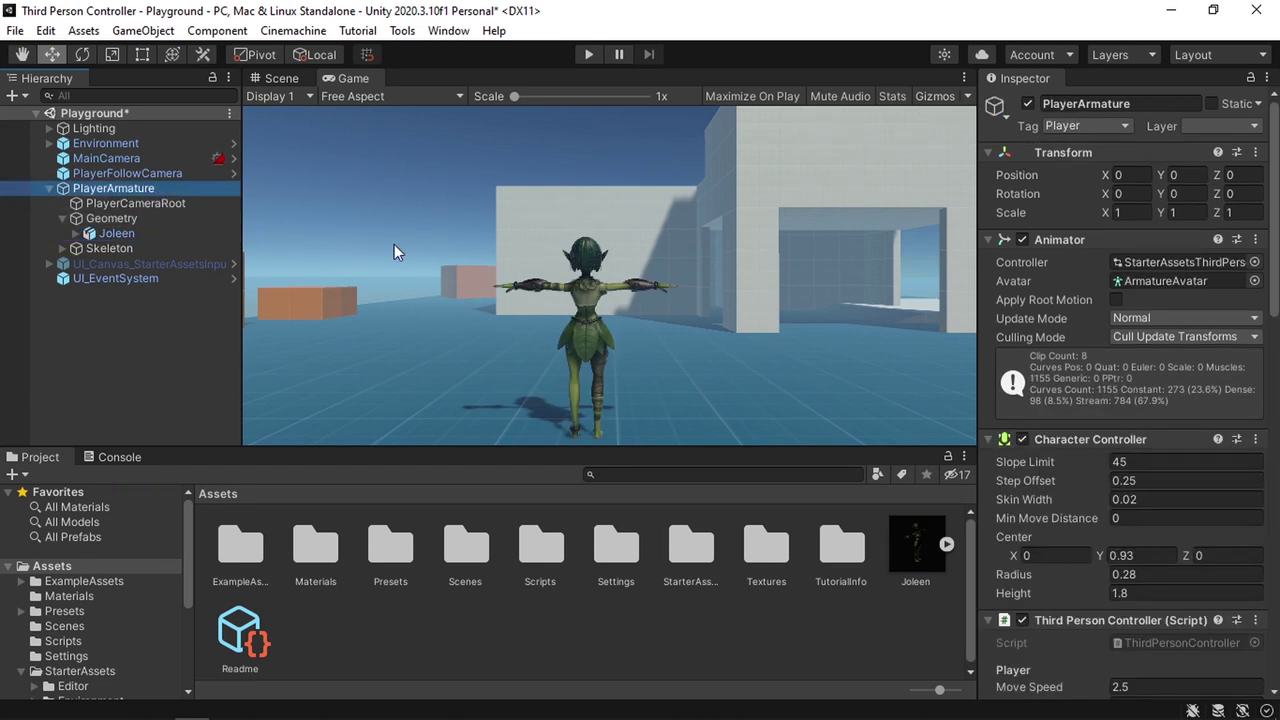
Assign JoleenAvatar to PlayerArmature's Animator and maximize the Game view
{"action": "left_click", "coordinate": [1254, 281]}
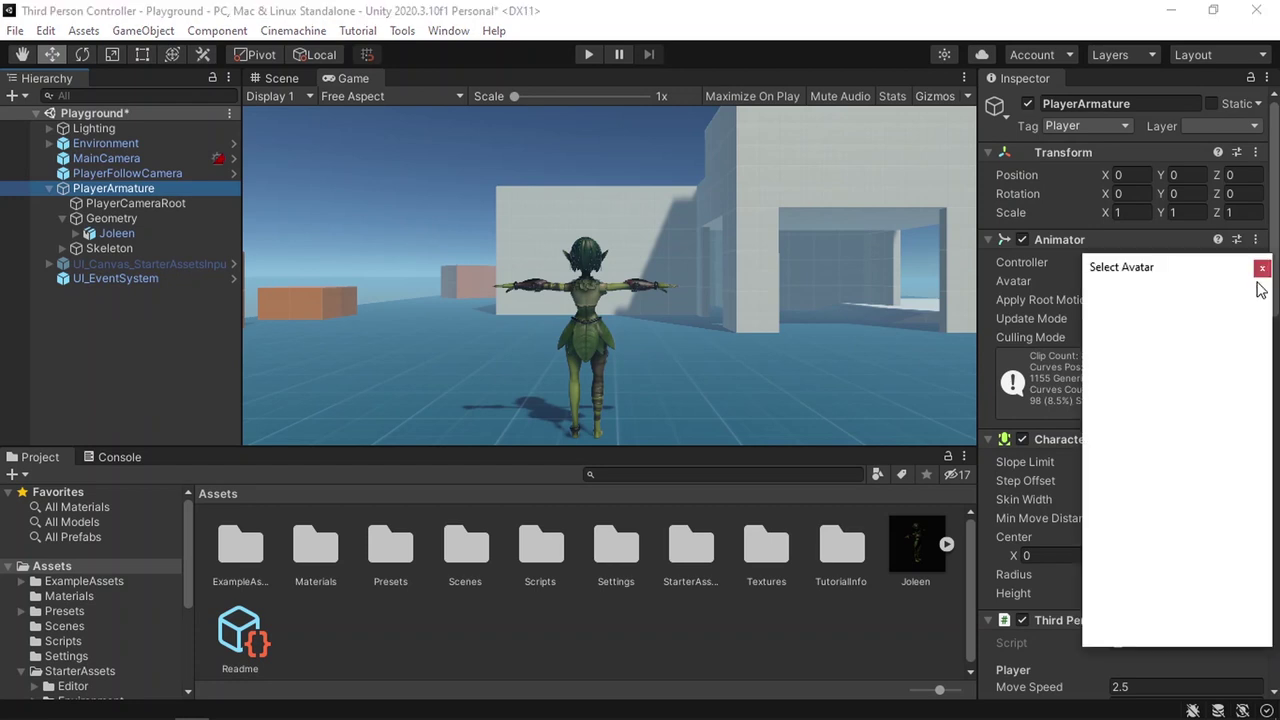
{"action": "left_click", "coordinate": [1150, 359]}
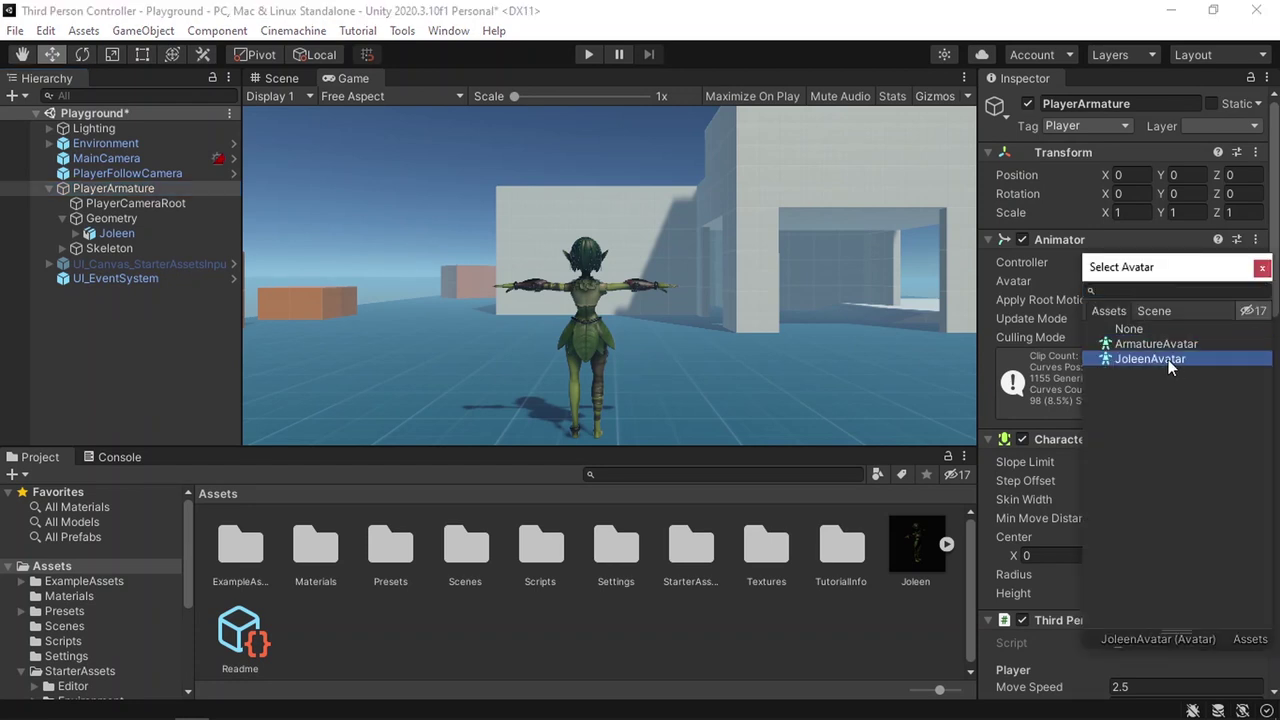
{"action": "double_click", "coordinate": [1168, 359]}
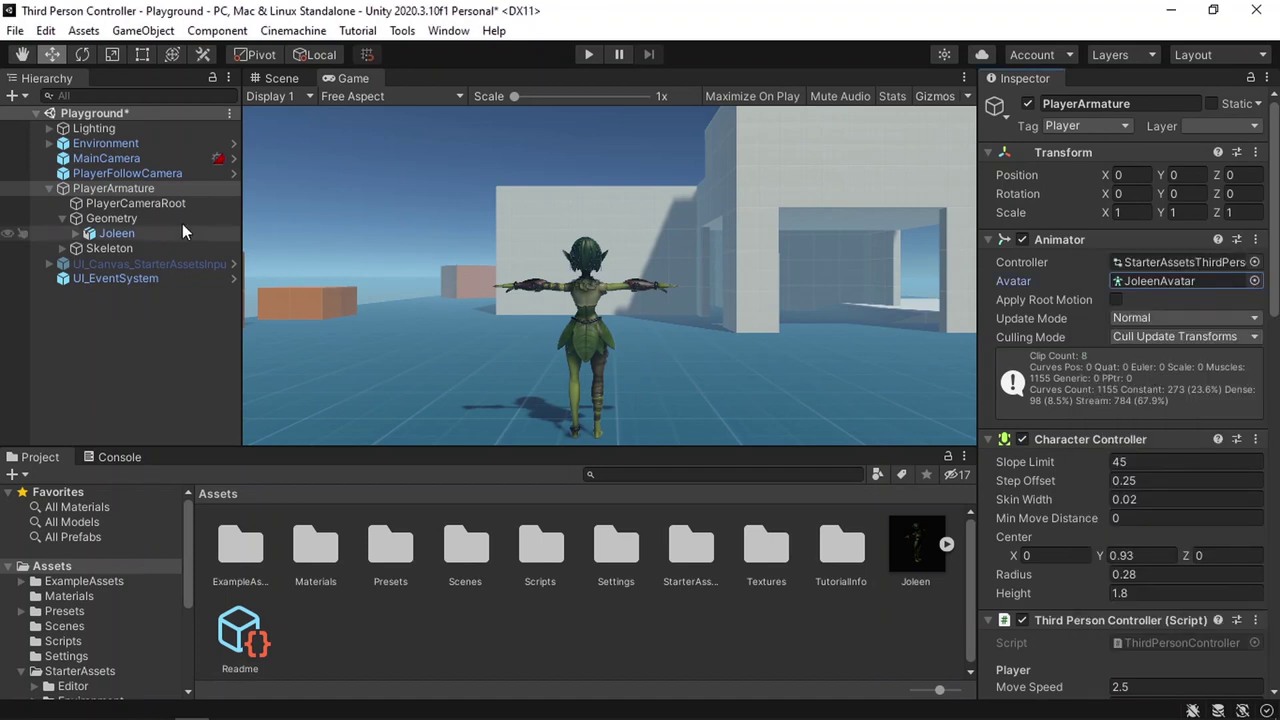
{"action": "left_click", "coordinate": [454, 132]}
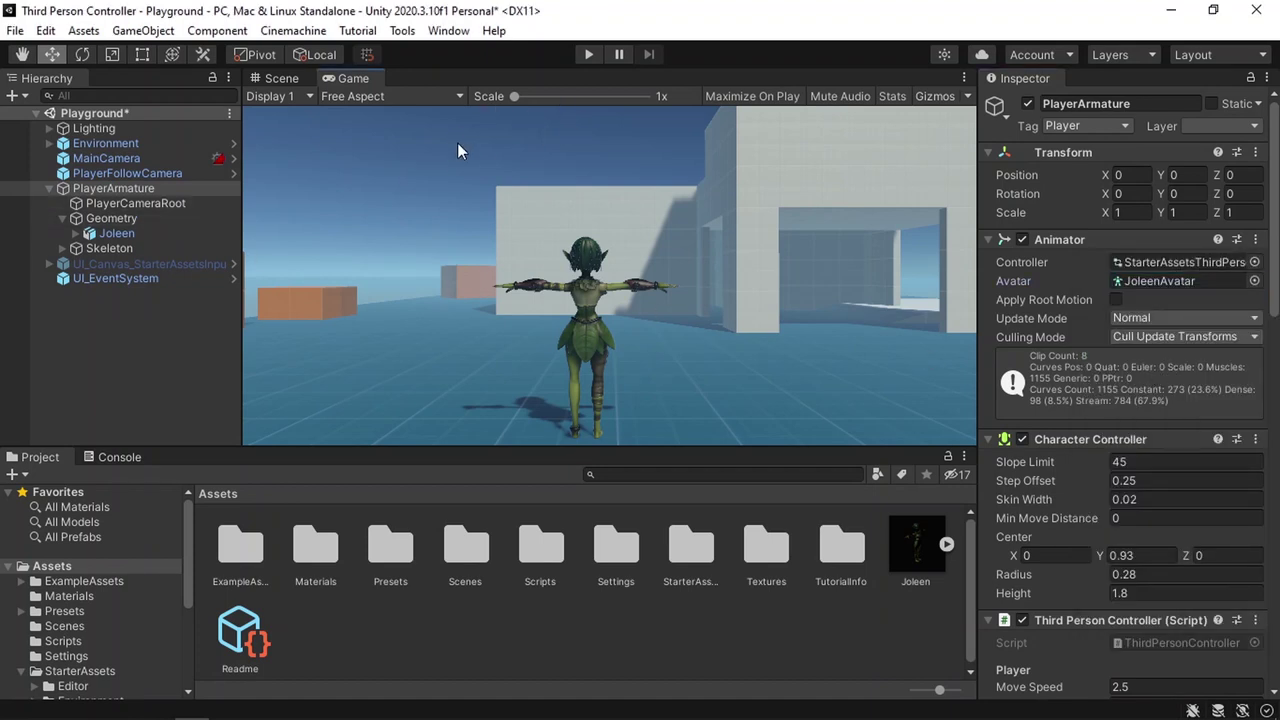
{"action": "key", "text": "shift+space"}
Enter Play mode and run Joleen forward and back with the W and S keys
{"action": "left_click", "coordinate": [589, 55]}
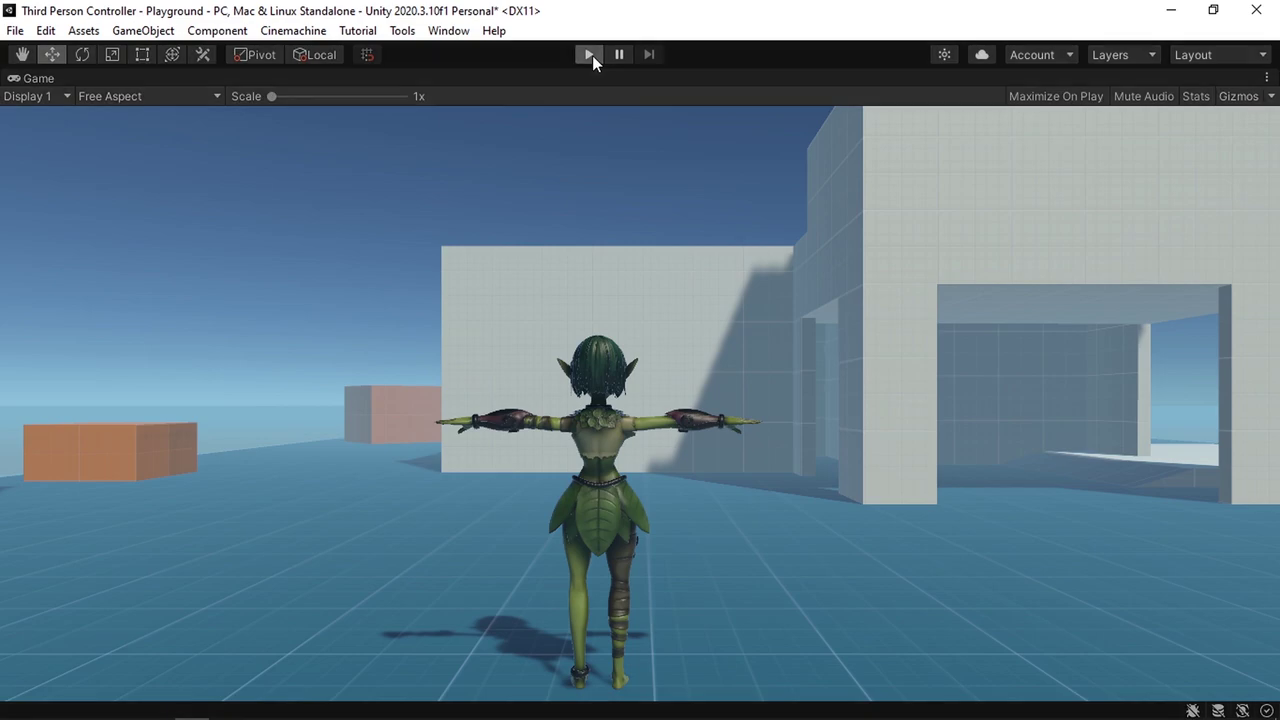
{"action": "key", "text": "w"}
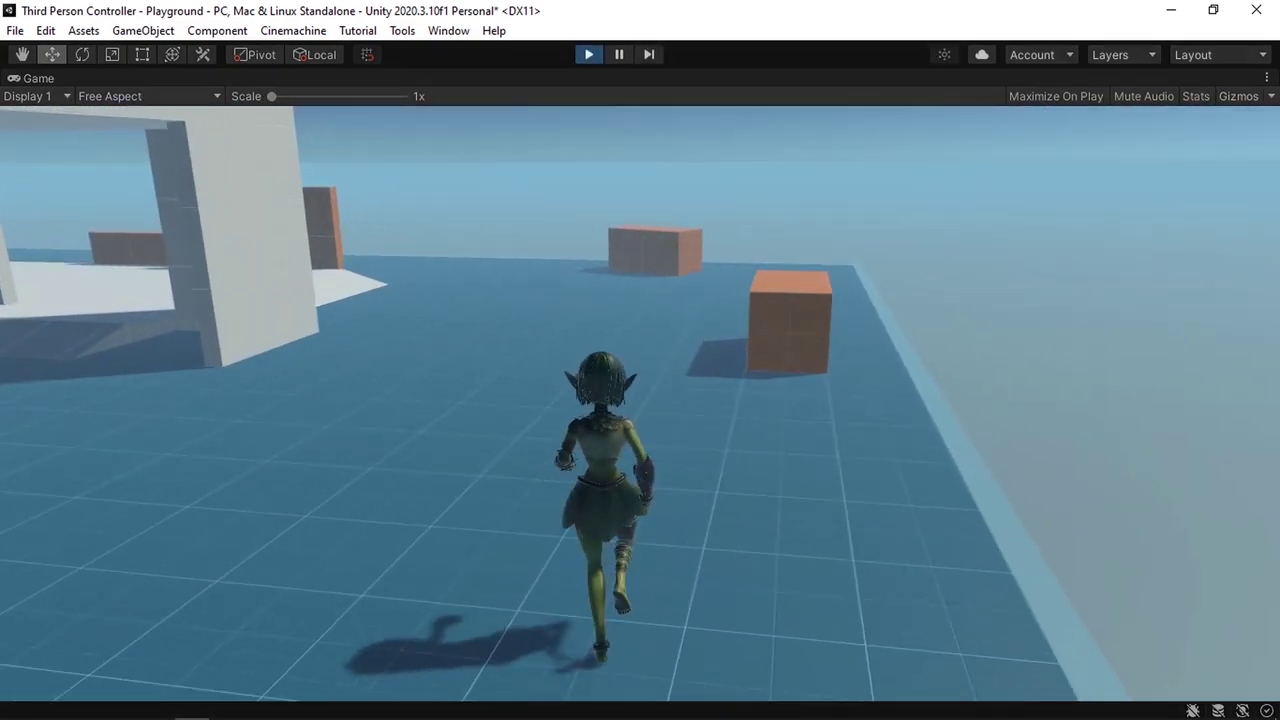
{"action": "key", "text": "s"}
{"action": "key", "text": "w"}
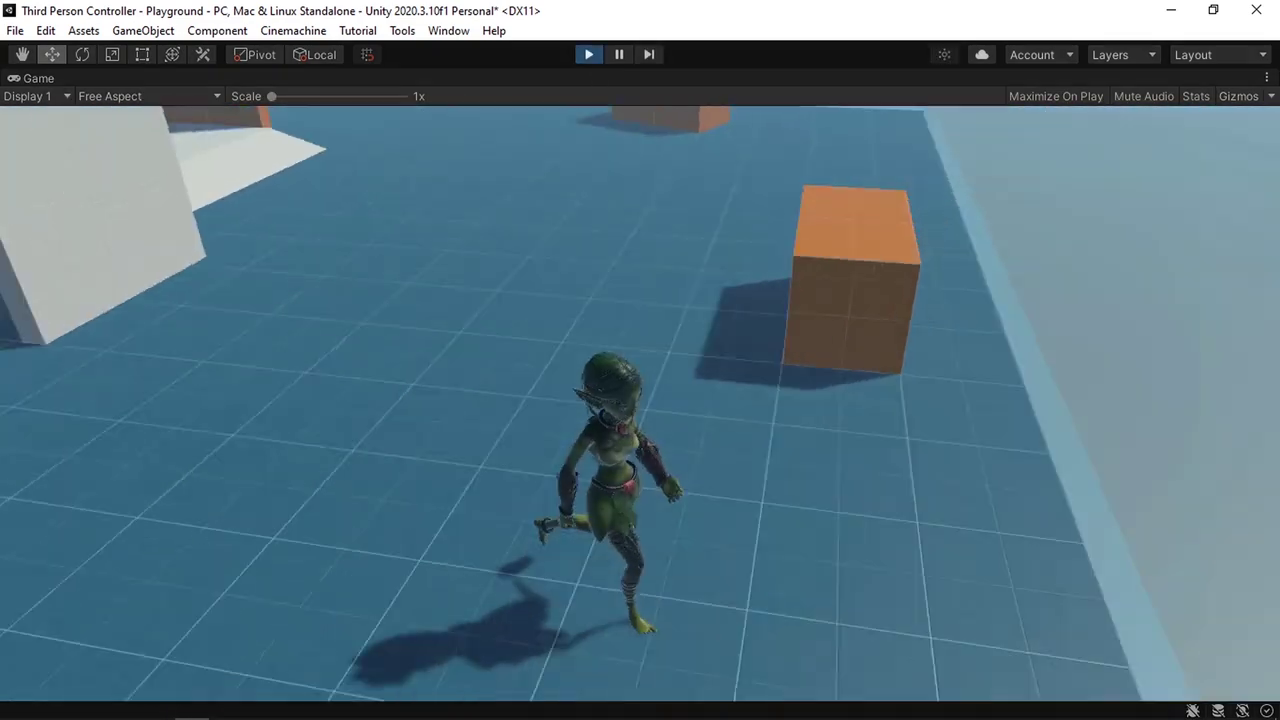